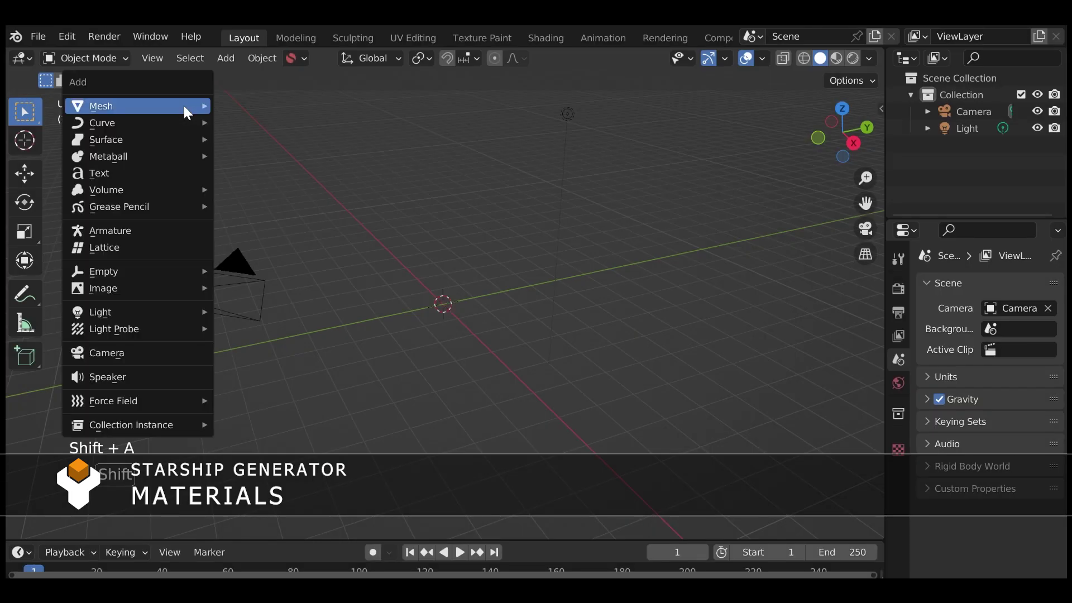
- Add a procedurally generated Starship mesh (seed 882750) to the scene
{"action": "mouse_move", "coordinate": [185, 106]}
{"action": "left_click", "coordinate": [272, 332]}
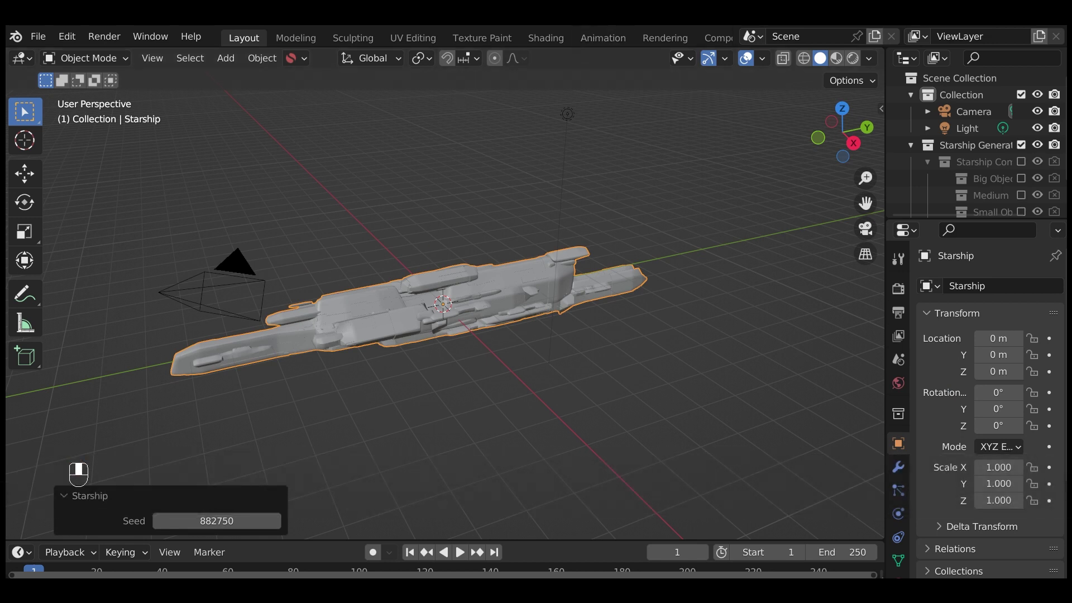
- In the Shading workspace, widen the modifier panel and expand the Materials modifier to show Starship Material
{"action": "left_click", "coordinate": [550, 38]}
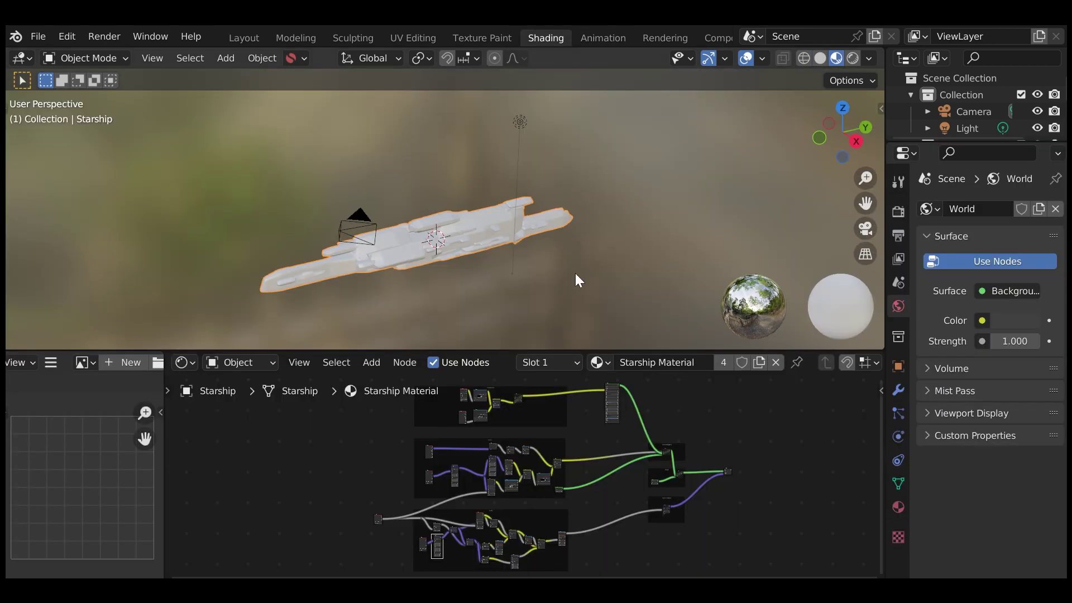
{"action": "left_click", "coordinate": [598, 363]}
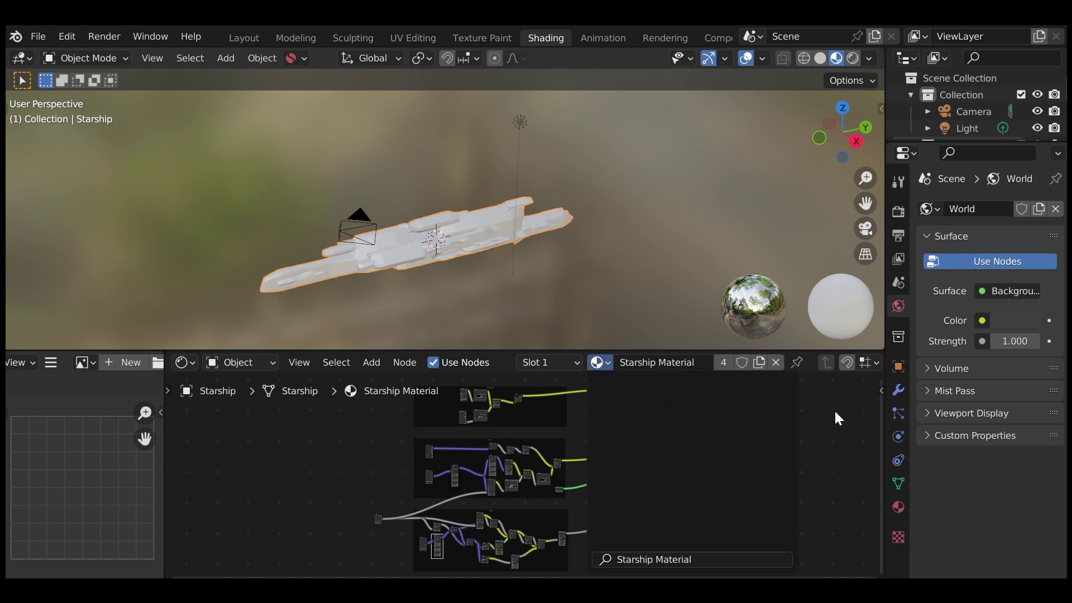
{"action": "left_click", "coordinate": [898, 389]}
{"action": "left_click_drag", "start_coordinate": [886, 265], "coordinate": [764, 276]}
{"action": "left_click", "coordinate": [804, 462]}
{"action": "scroll", "coordinate": [977, 486], "scroll_direction": "down", "scroll_amount": 2}
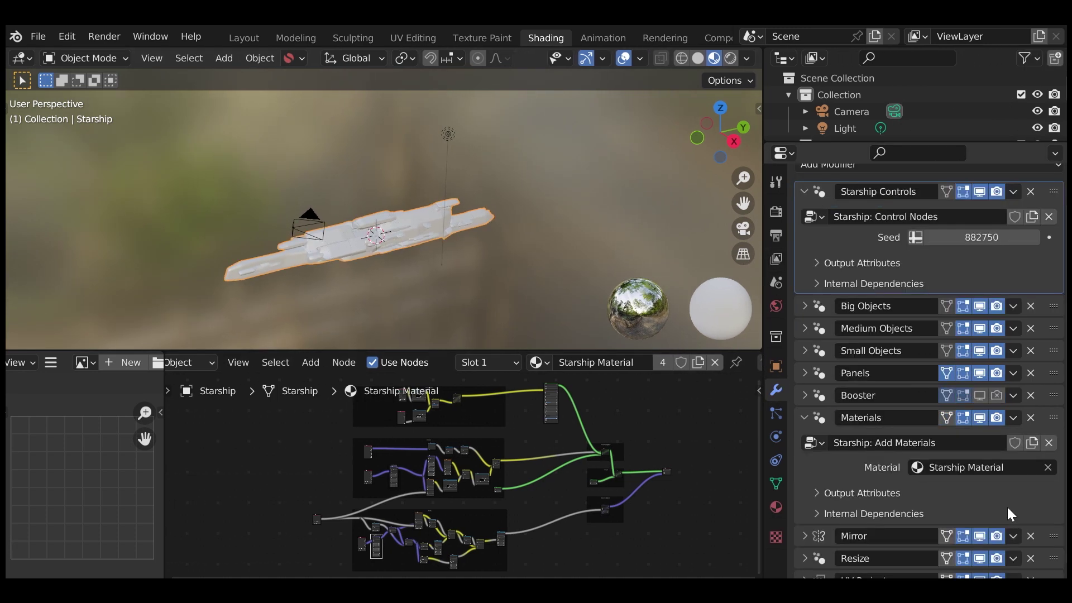
{"action": "left_click", "coordinate": [1006, 501]}
- Set the render engine to Cycles on GPU Compute and switch the viewport to Rendered shading
{"action": "left_click", "coordinate": [775, 211]}
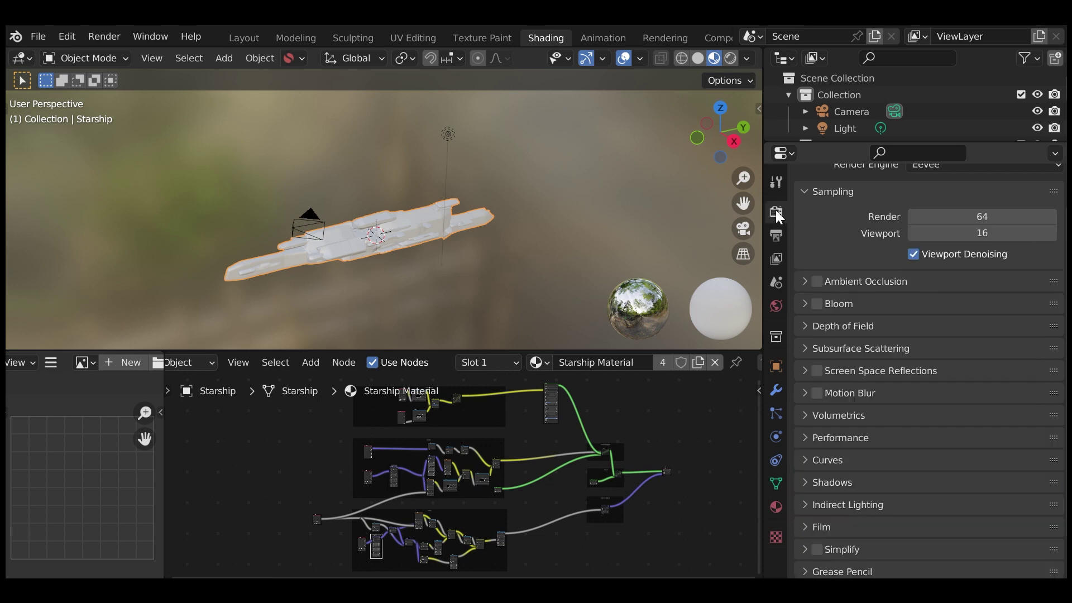
{"action": "scroll", "coordinate": [835, 206], "scroll_direction": "up", "scroll_amount": 2}
{"action": "left_click", "coordinate": [953, 209]}
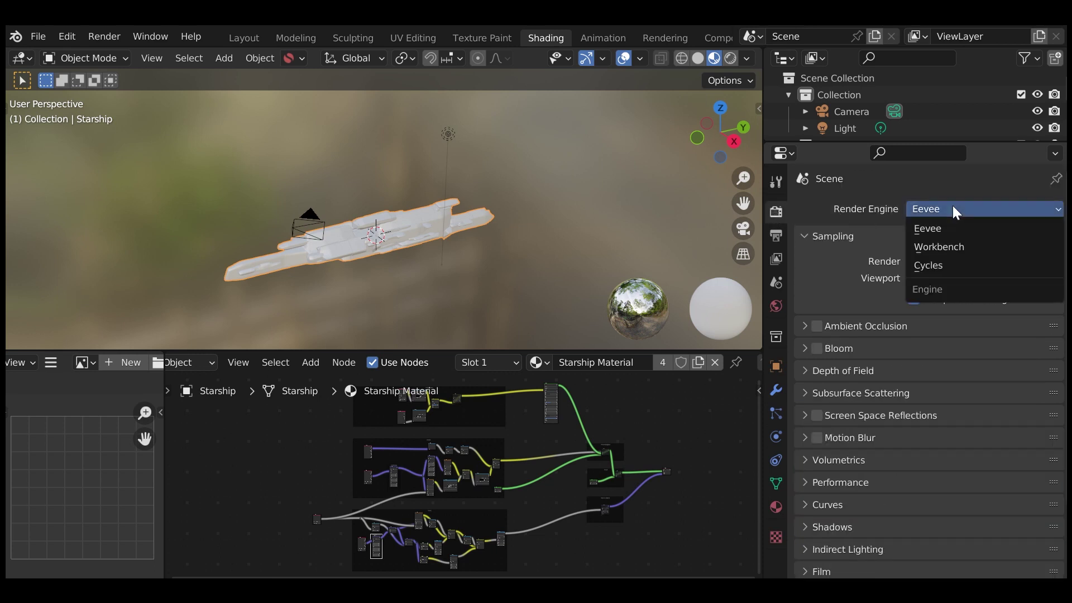
{"action": "left_click", "coordinate": [960, 270]}
{"action": "left_click", "coordinate": [953, 254]}
{"action": "left_click", "coordinate": [950, 290]}
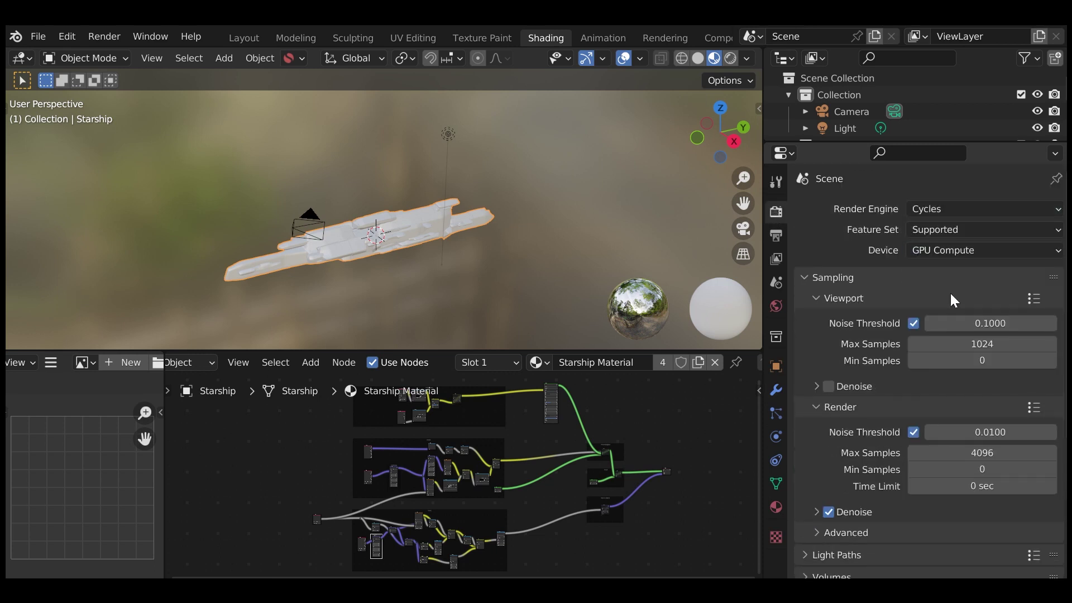
{"action": "left_click", "coordinate": [731, 58]}
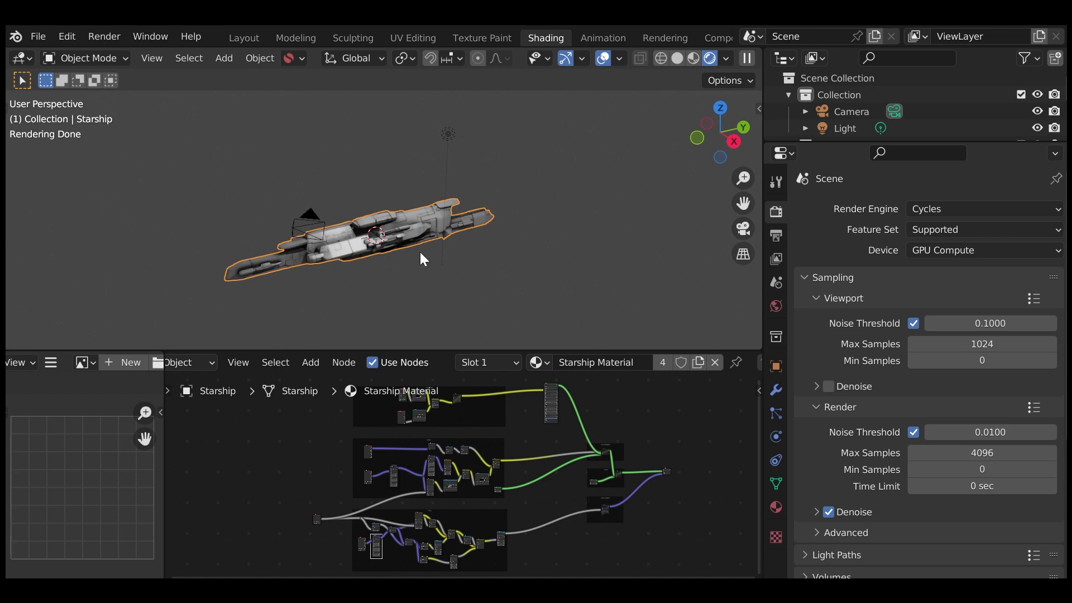
- Zoom in and orbit the rendered viewport for a closer view of the starship's hull
{"action": "scroll", "coordinate": [420, 256], "scroll_direction": "up", "scroll_amount": 5}
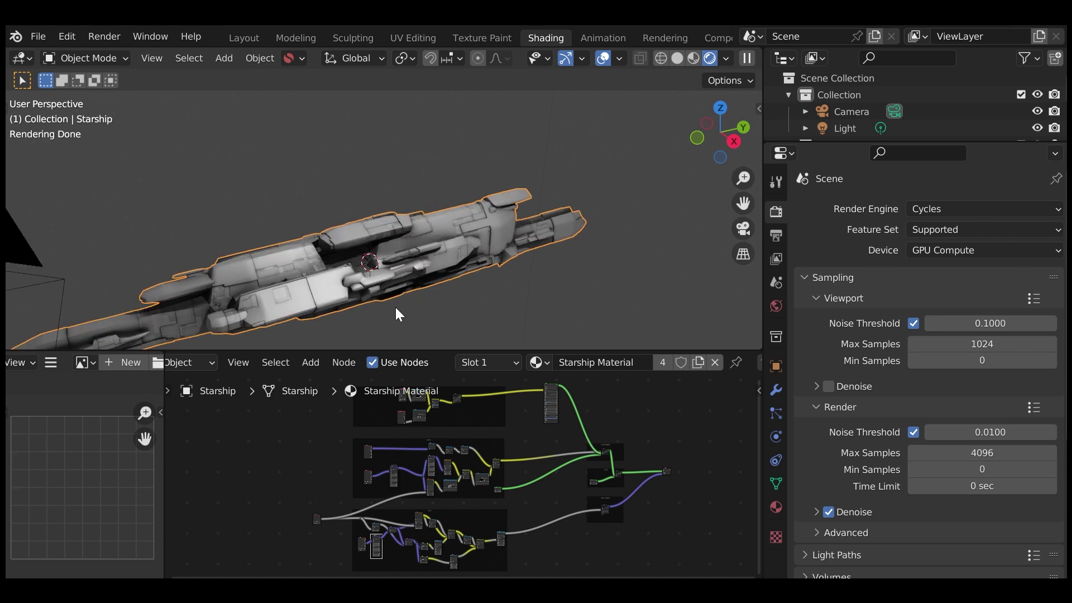
{"action": "middle_click_drag", "start_coordinate": [396, 308], "coordinate": [447, 253]}
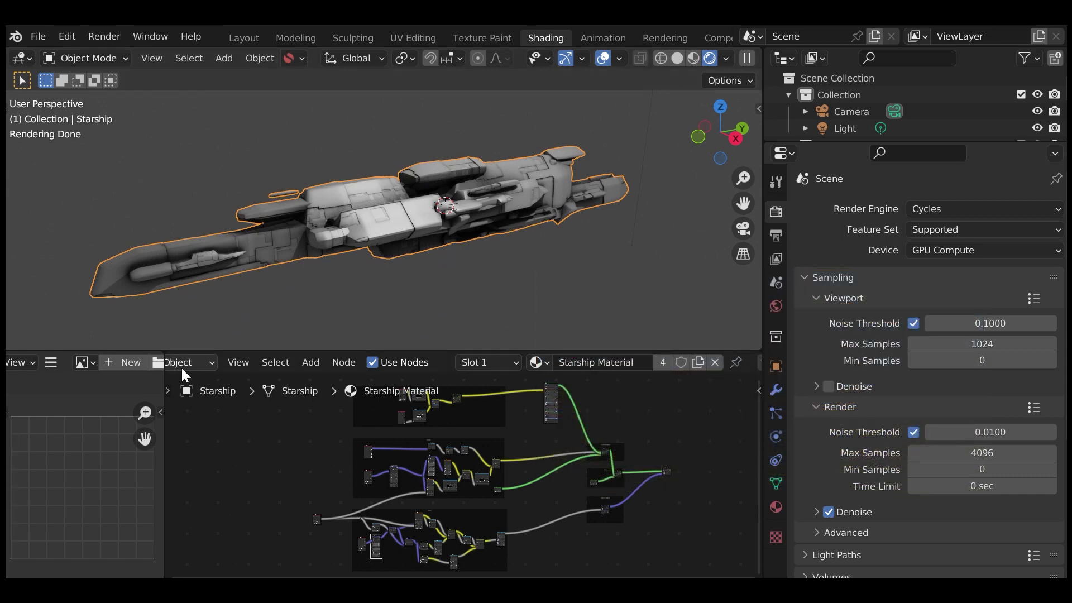
{"action": "scroll", "coordinate": [180, 364], "scroll_direction": "up", "scroll_amount": 2}
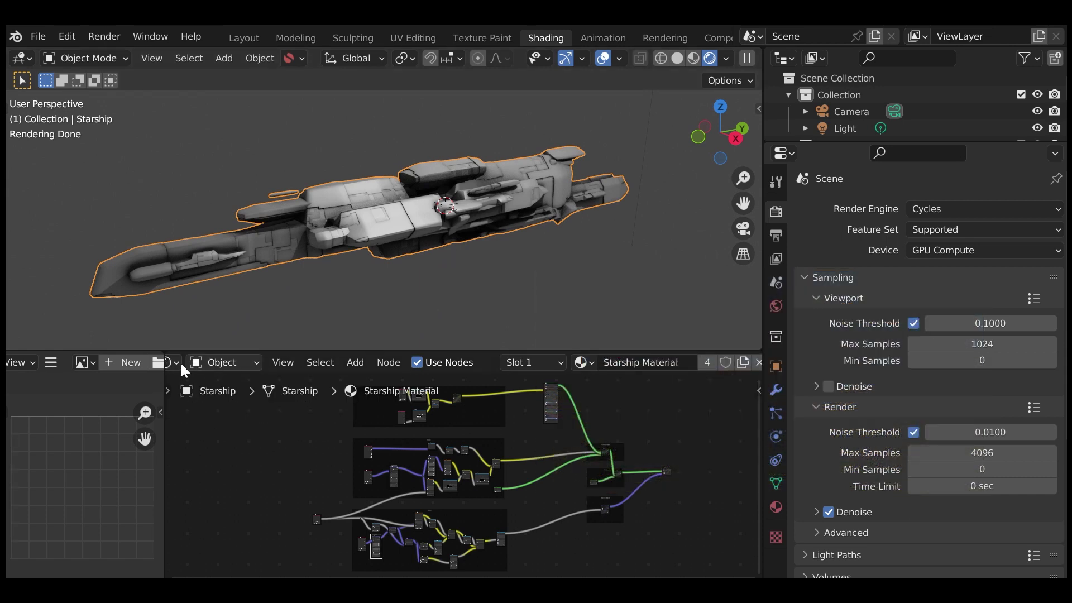
- Switch the node editor to the World shader and frame all world nodes
{"action": "left_click", "coordinate": [226, 366]}
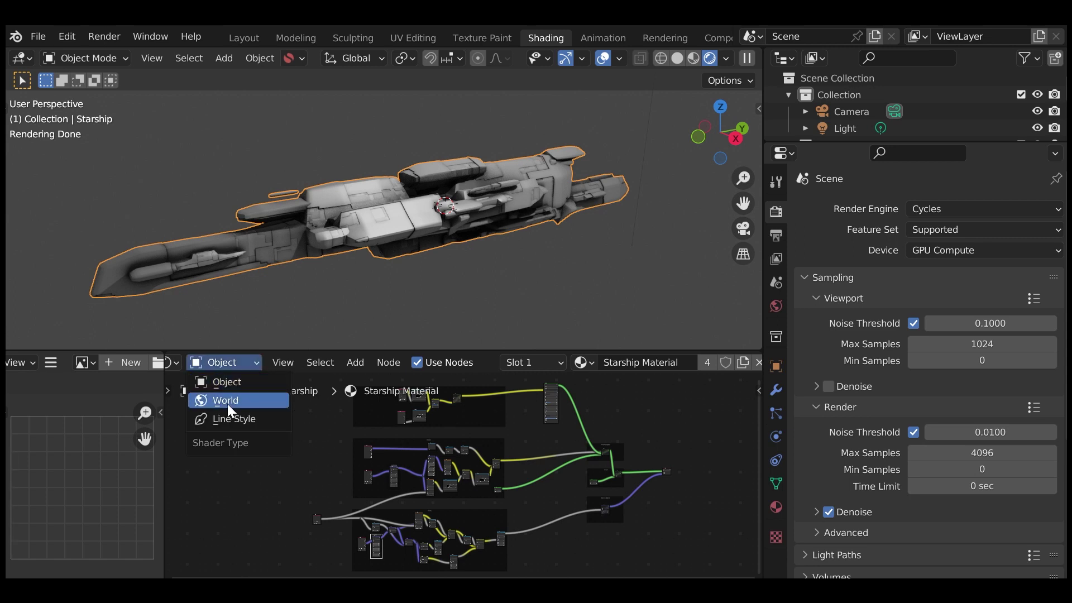
{"action": "left_click", "coordinate": [242, 395]}
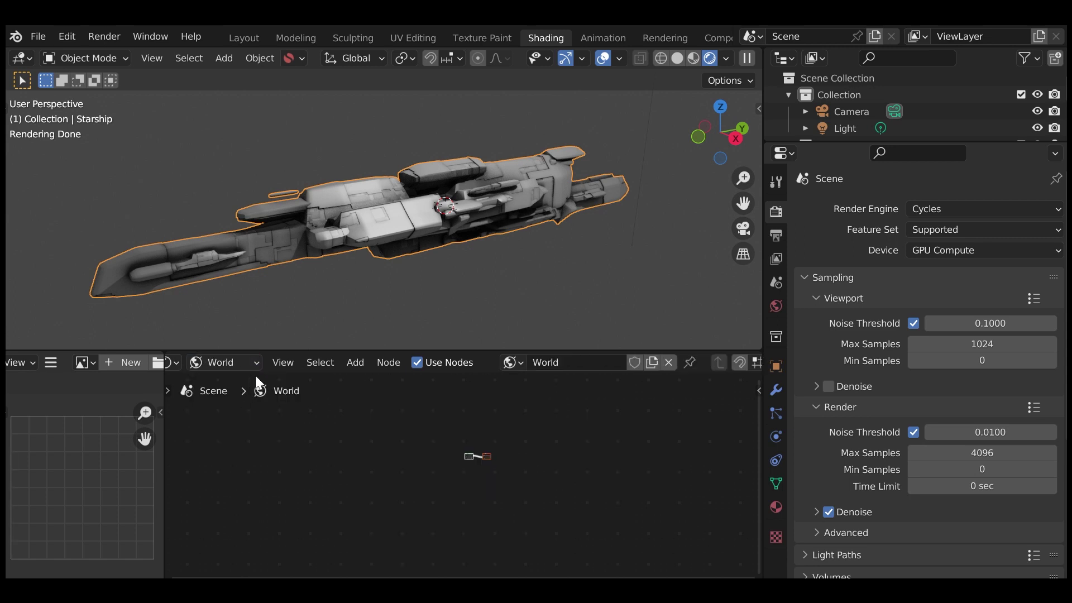
{"action": "left_click", "coordinate": [283, 361]}
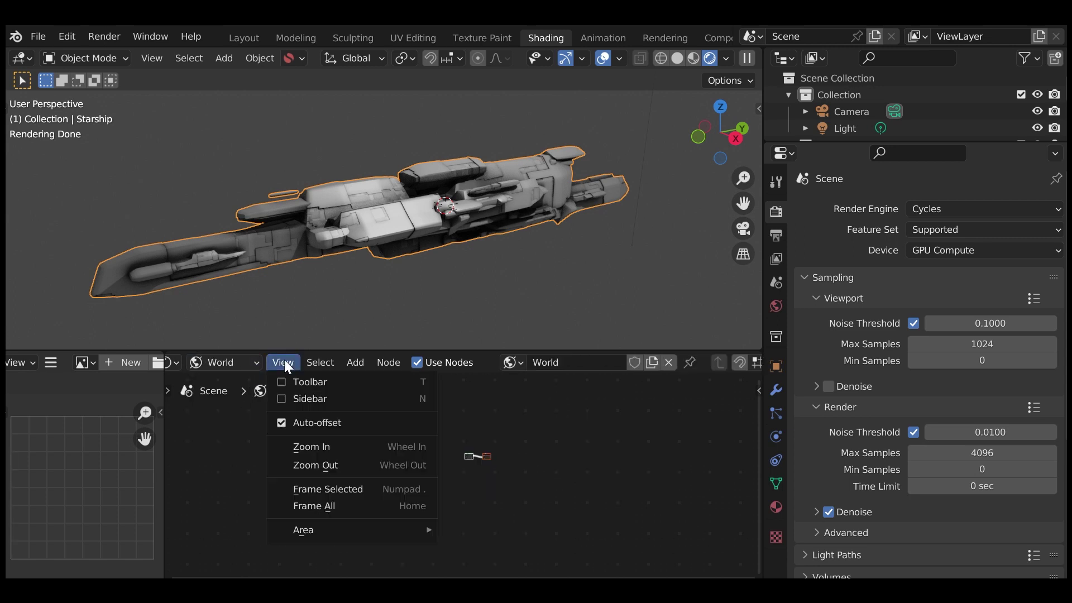
{"action": "left_click", "coordinate": [336, 505]}
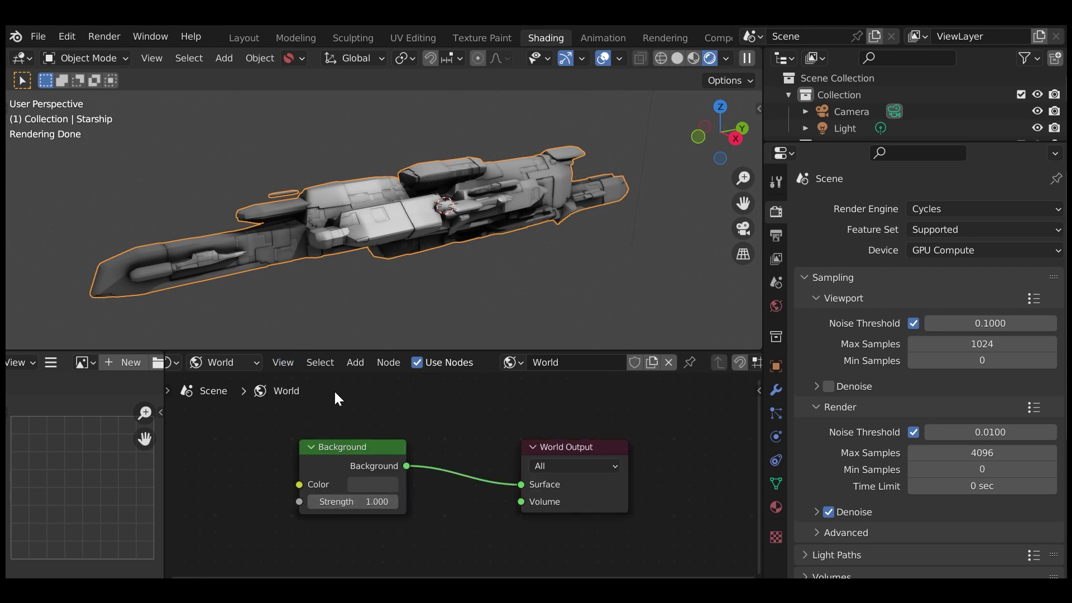
- Add an Environment Texture loaded with spruit_sunrise_4k.hdr, feeding the Background Color
{"action": "key", "text": "shift+a"}
{"action": "type", "text": "env"}
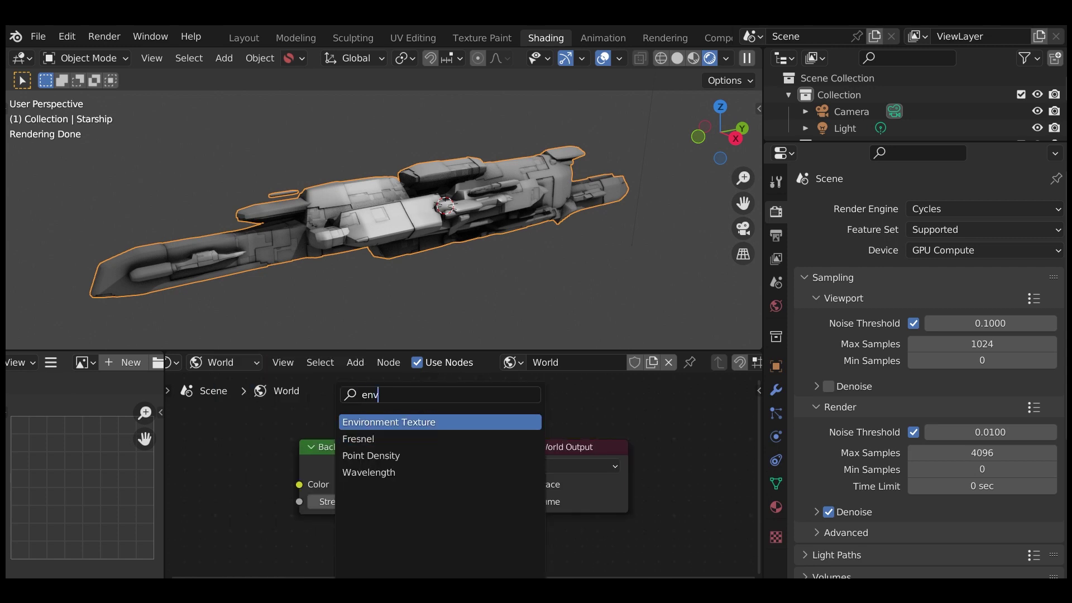
{"action": "key", "text": "Return"}
{"action": "left_click", "coordinate": [442, 447]}
{"action": "left_click_drag", "start_coordinate": [443, 448], "coordinate": [548, 484]}
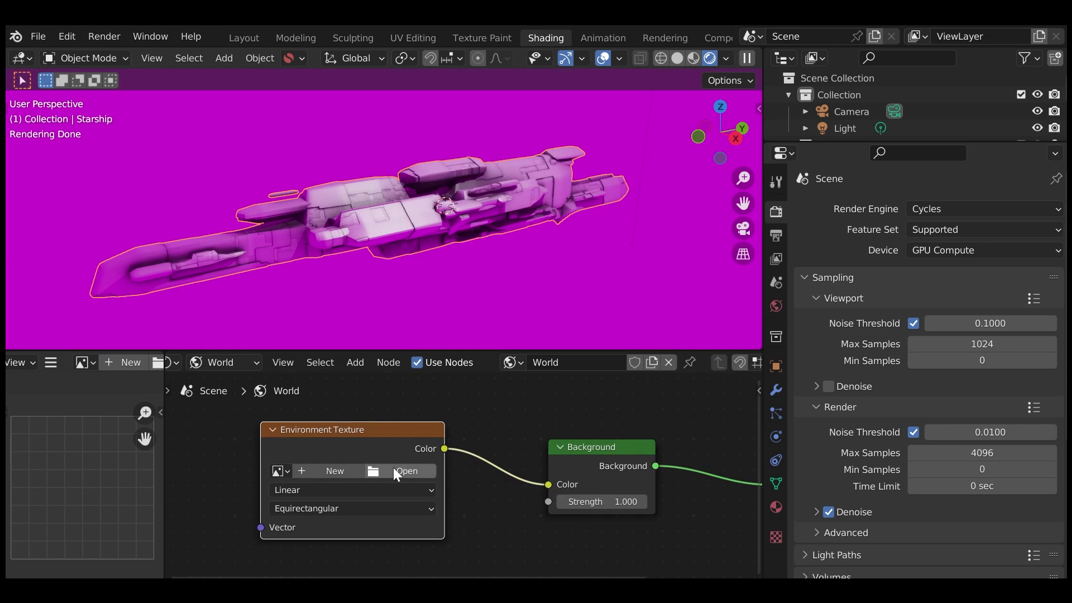
{"action": "left_click", "coordinate": [393, 470]}
{"action": "left_click", "coordinate": [373, 443]}
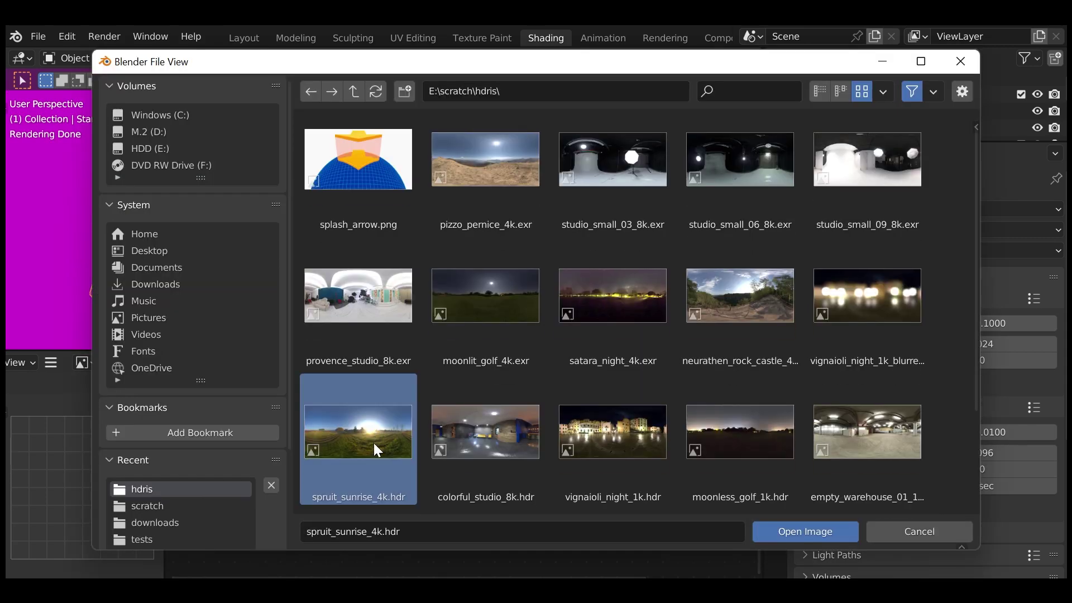
{"action": "left_click", "coordinate": [818, 522]}
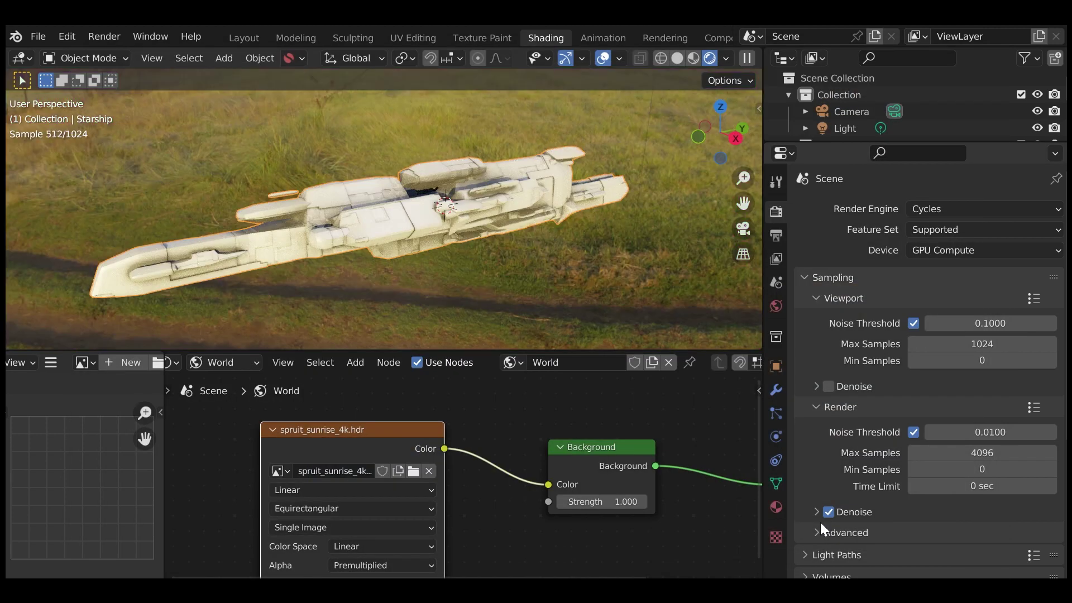
- Insert a Mix node between the HDR image and Background, with Color2 set to black
{"action": "key", "text": "shift+a"}
{"action": "left_click", "coordinate": [477, 410]}
{"action": "type", "text": "mi"}
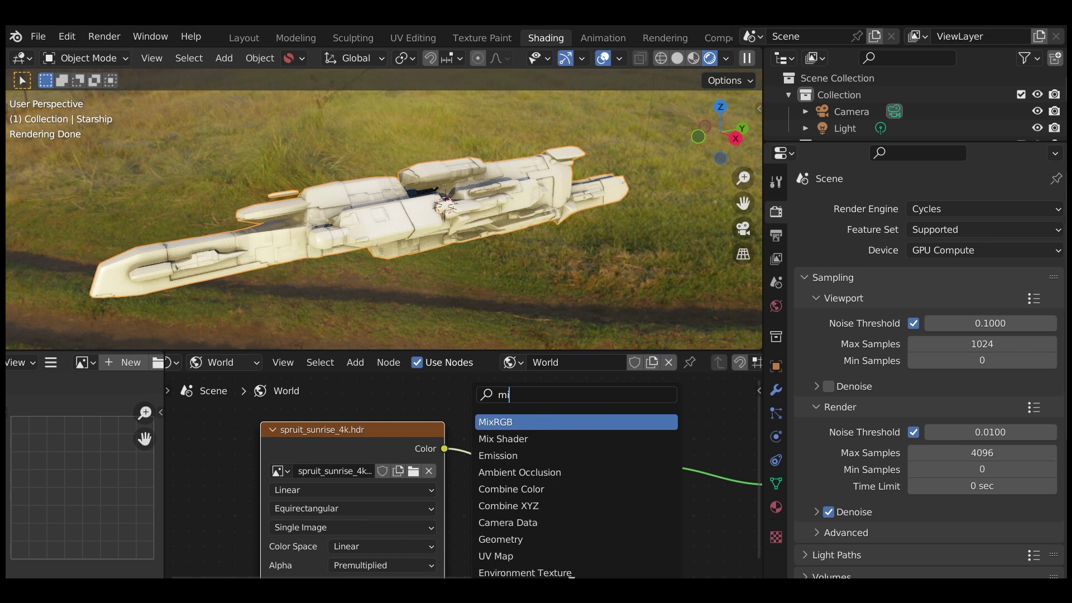
{"action": "type", "text": "xr"}
{"action": "key", "text": "Return"}
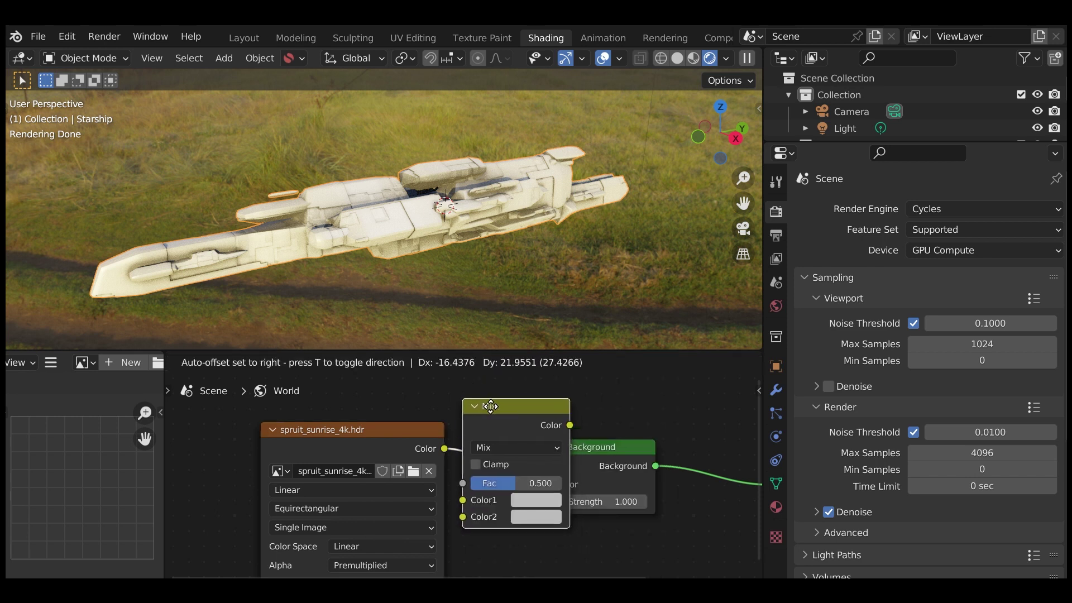
{"action": "left_click", "coordinate": [490, 406]}
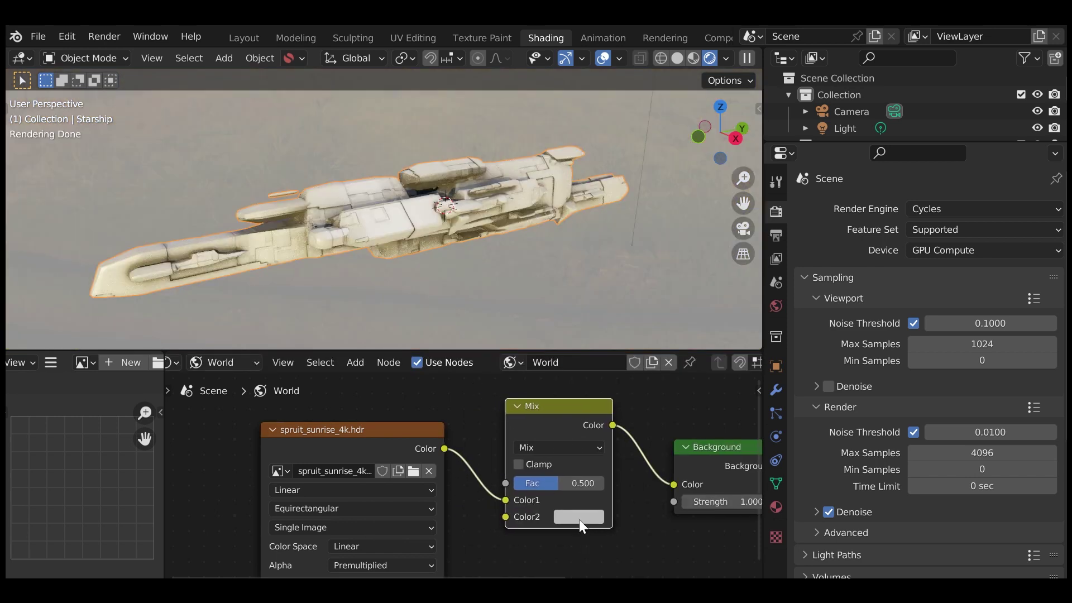
{"action": "left_click", "coordinate": [578, 517]}
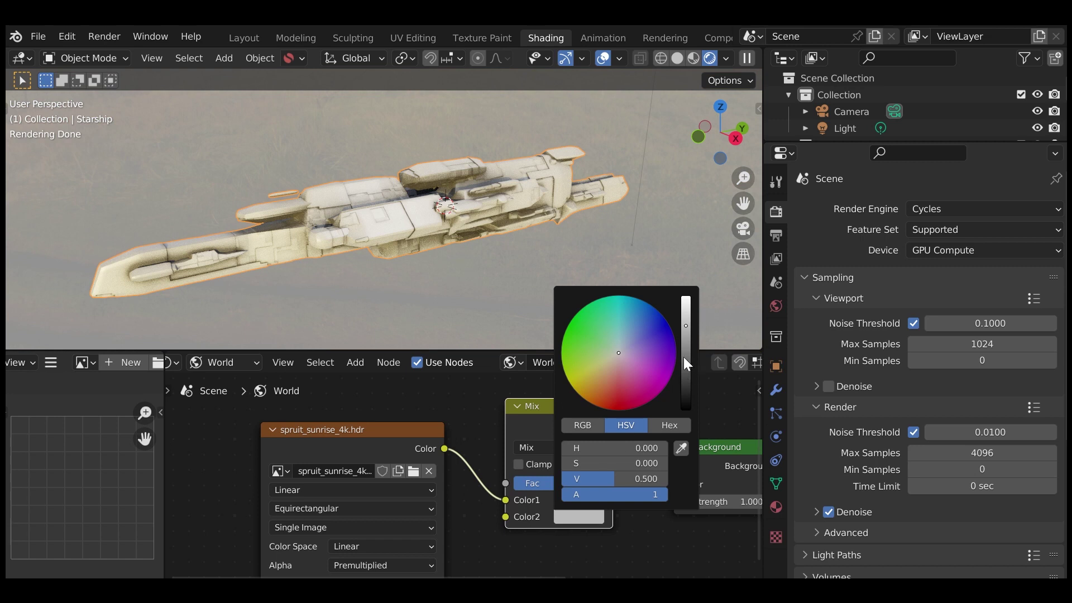
{"action": "left_click_drag", "start_coordinate": [685, 363], "coordinate": [687, 409]}
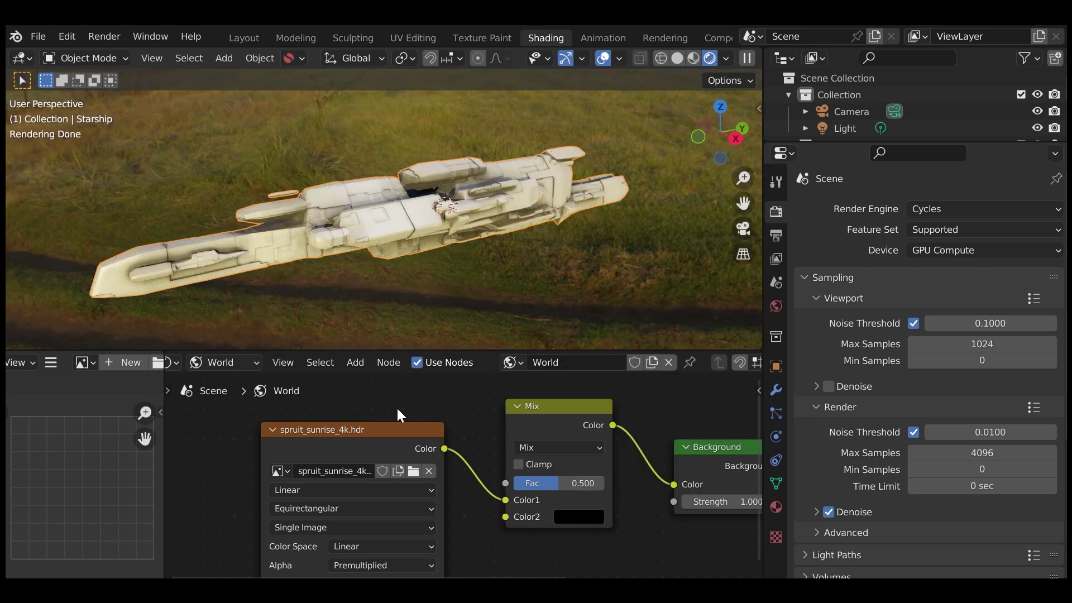
- Add a Light Path node and connect Is Camera Ray to the Mix factor
{"action": "key", "text": "shift+a"}
{"action": "left_click", "coordinate": [350, 398]}
{"action": "type", "text": "light"}
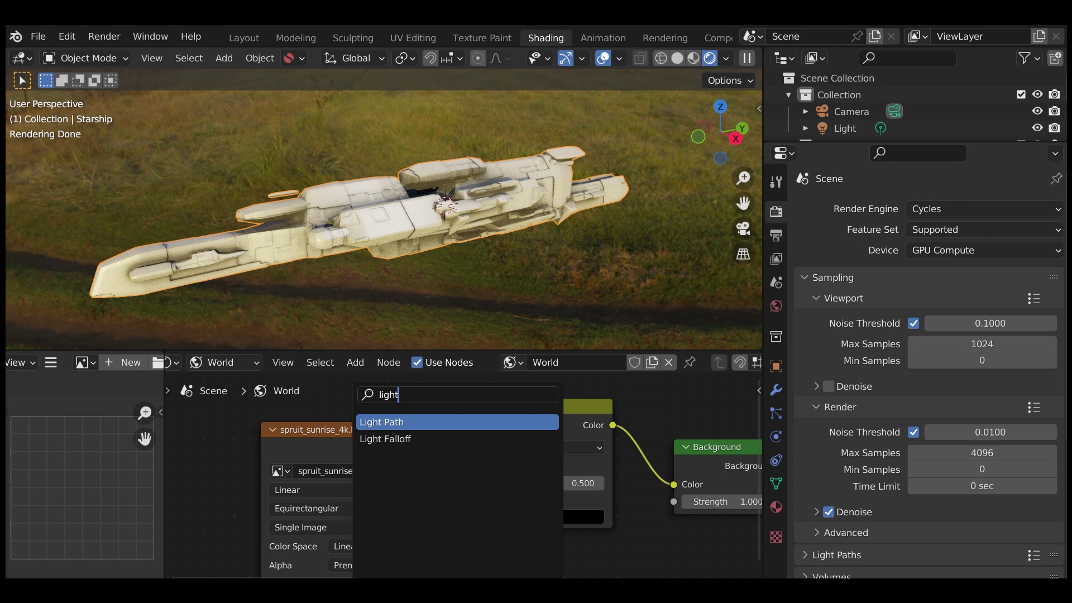
{"action": "key", "text": "Return"}
{"action": "left_click", "coordinate": [517, 457]}
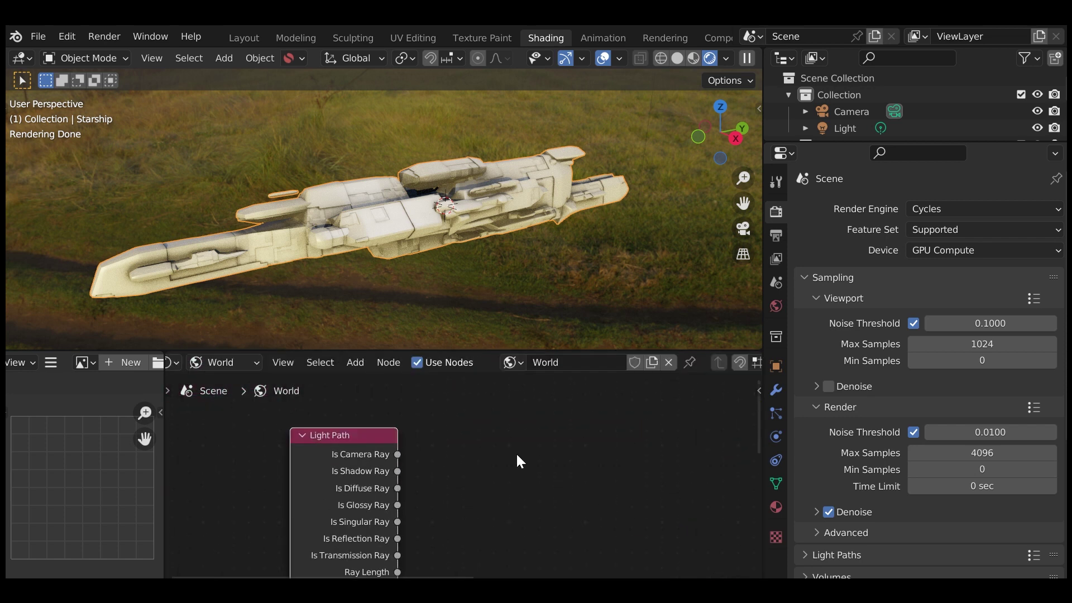
{"action": "scroll", "coordinate": [569, 460], "scroll_direction": "down", "scroll_amount": 2}
{"action": "left_click_drag", "start_coordinate": [371, 390], "coordinate": [588, 492]}
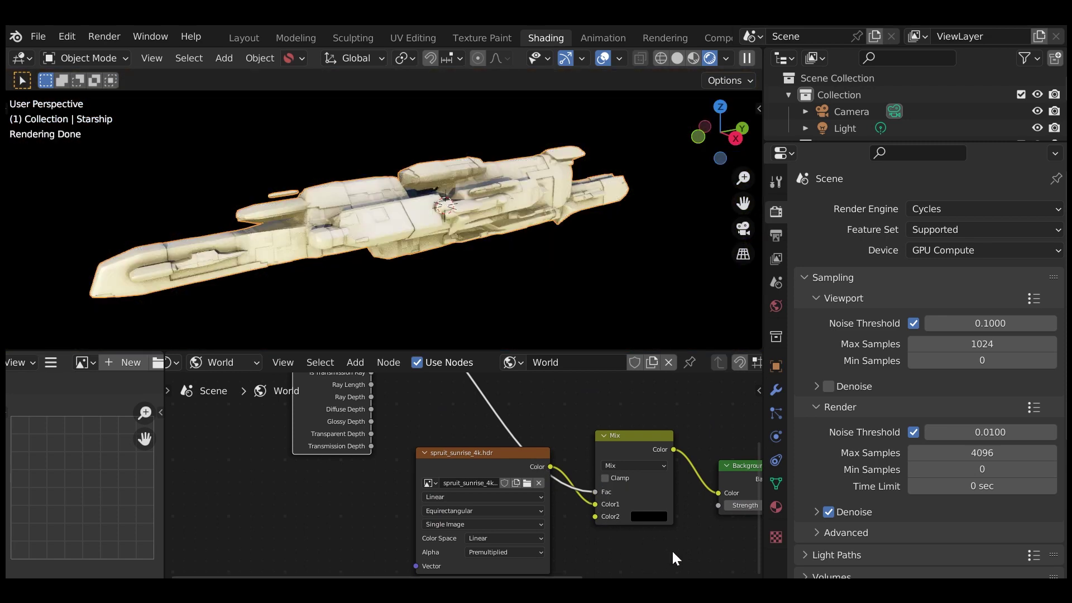
- Move the HDR node aside and switch the node editor to the Object material tree
{"action": "scroll", "coordinate": [479, 485], "scroll_direction": "down", "scroll_amount": 2}
{"action": "left_click_drag", "start_coordinate": [479, 485], "coordinate": [389, 536]}
{"action": "scroll", "coordinate": [489, 474], "scroll_direction": "down", "scroll_amount": 2}
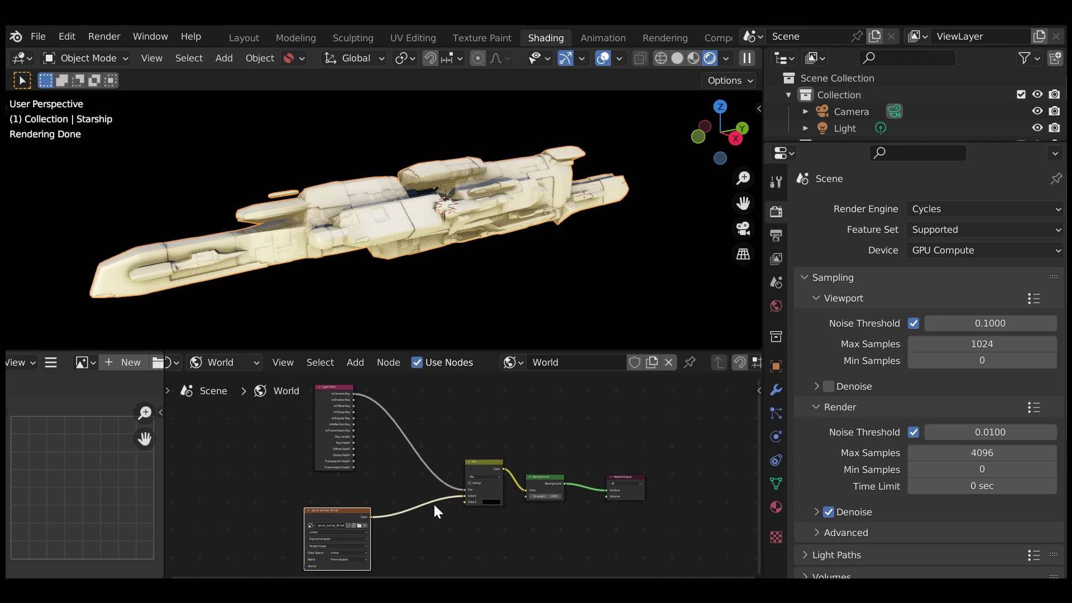
{"action": "left_click", "coordinate": [224, 363]}
{"action": "left_click", "coordinate": [221, 375]}
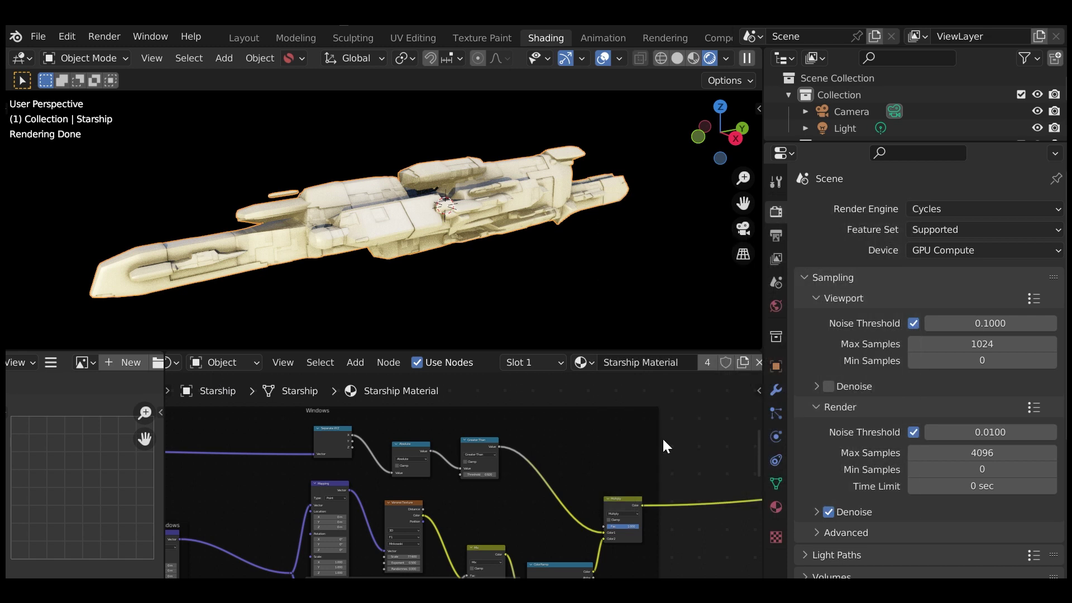
{"action": "scroll", "coordinate": [714, 400], "scroll_direction": "right", "scroll_amount": 10, "text": "ctrl"}
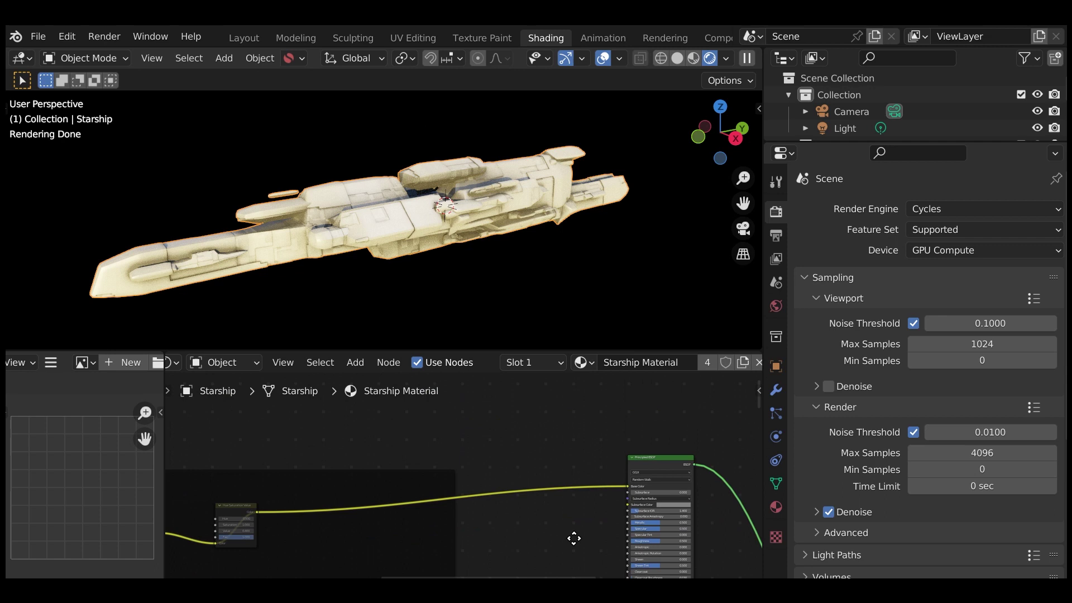
{"action": "key", "text": "shift+a"}
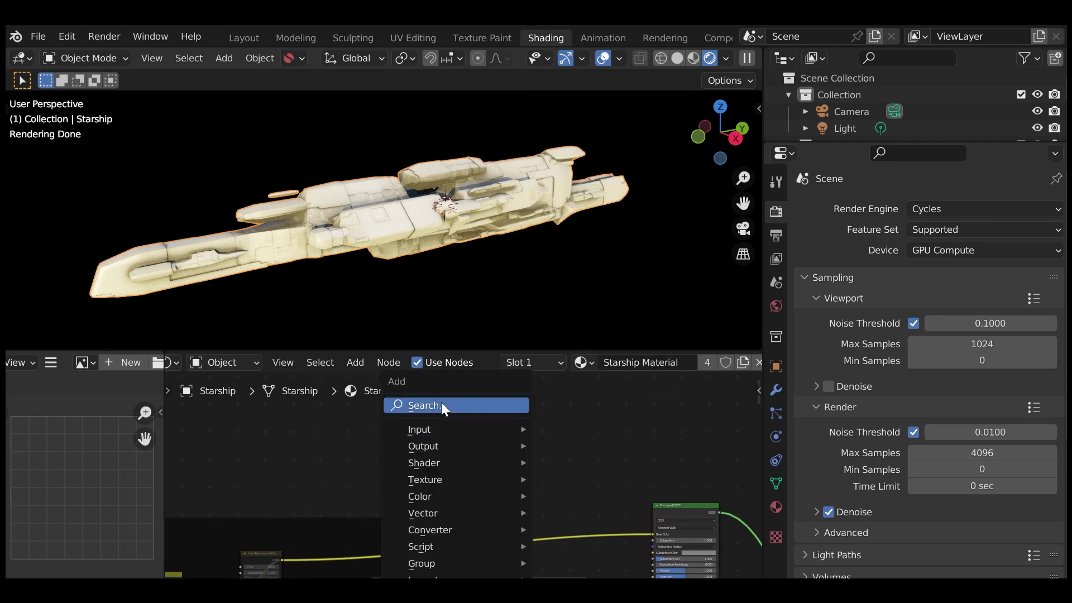
{"action": "type", "text": "imag"}
{"action": "key", "text": "Return"}
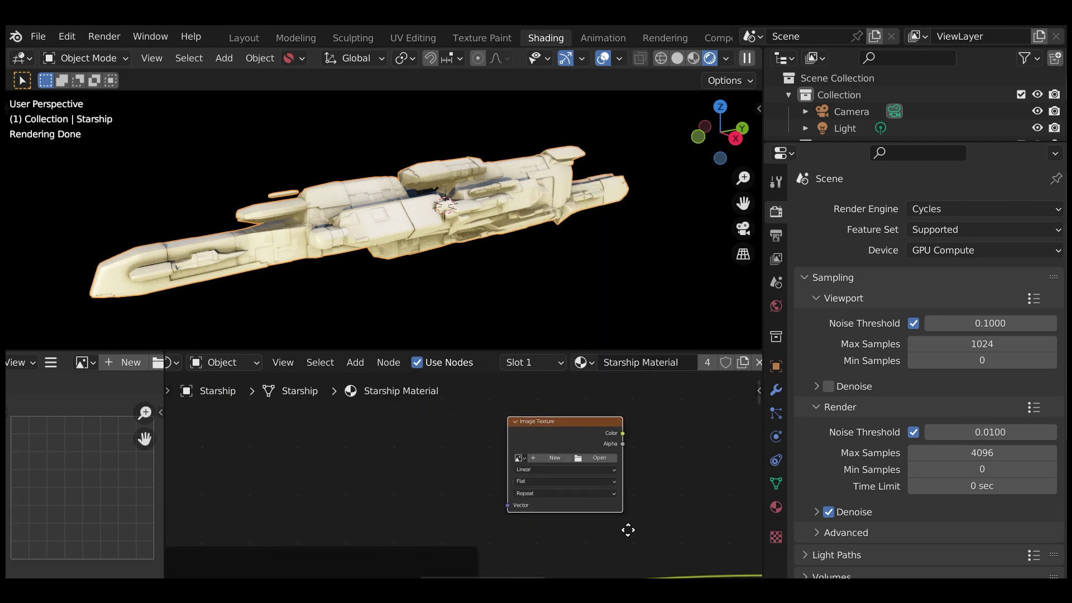
{"action": "left_click", "coordinate": [592, 514]}
{"action": "scroll", "coordinate": [619, 502], "scroll_direction": "up", "scroll_amount": 2}
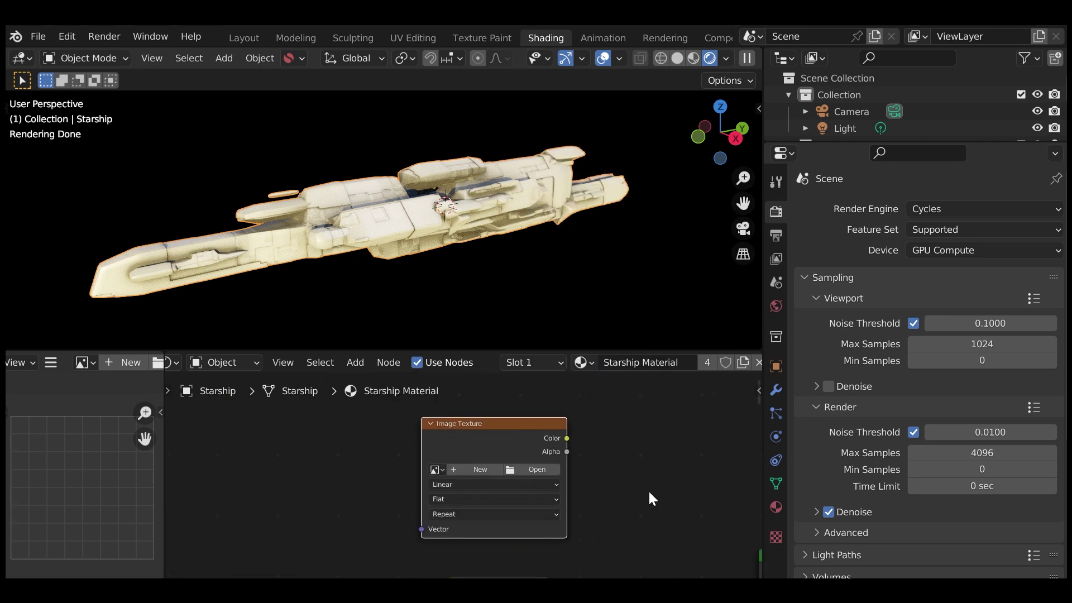
{"action": "left_click", "coordinate": [540, 467]}
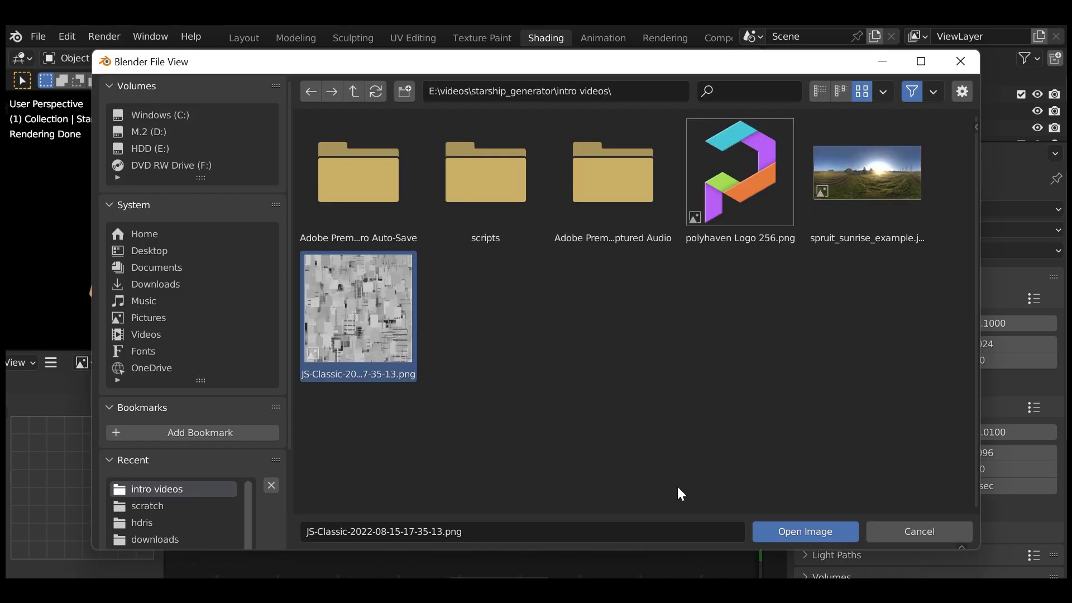
{"action": "left_click", "coordinate": [792, 538]}
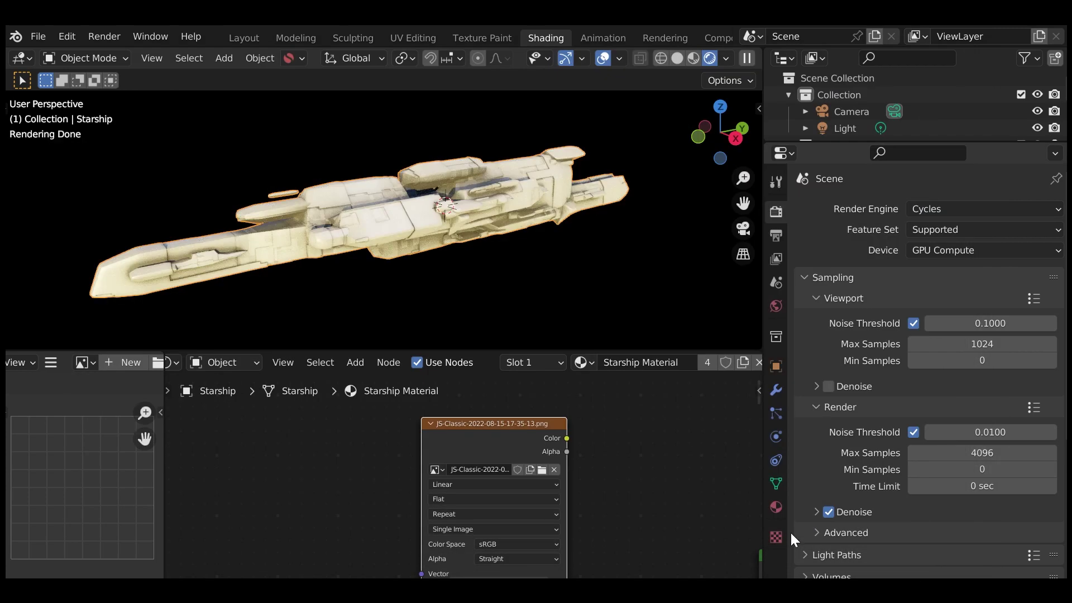
- Connect the image texture's Color to the Principled BSDF Base Color
{"action": "scroll", "coordinate": [624, 484], "scroll_direction": "down", "scroll_amount": 1}
{"action": "middle_click_drag", "start_coordinate": [631, 491], "coordinate": [559, 443]}
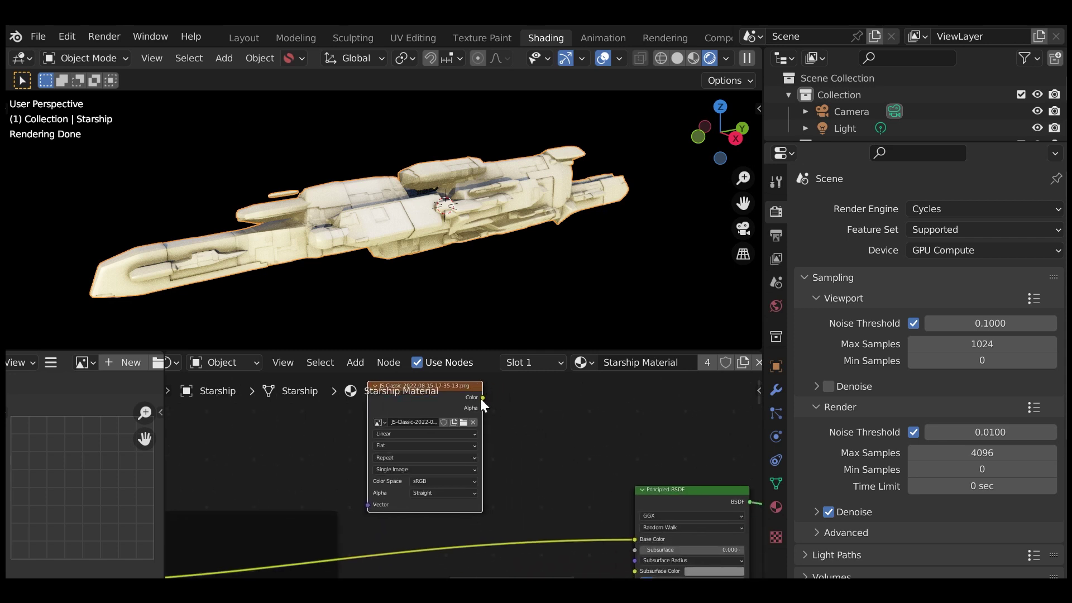
{"action": "left_click_drag", "start_coordinate": [483, 397], "coordinate": [637, 537]}
{"action": "scroll", "coordinate": [616, 453], "scroll_direction": "down", "scroll_amount": 1}
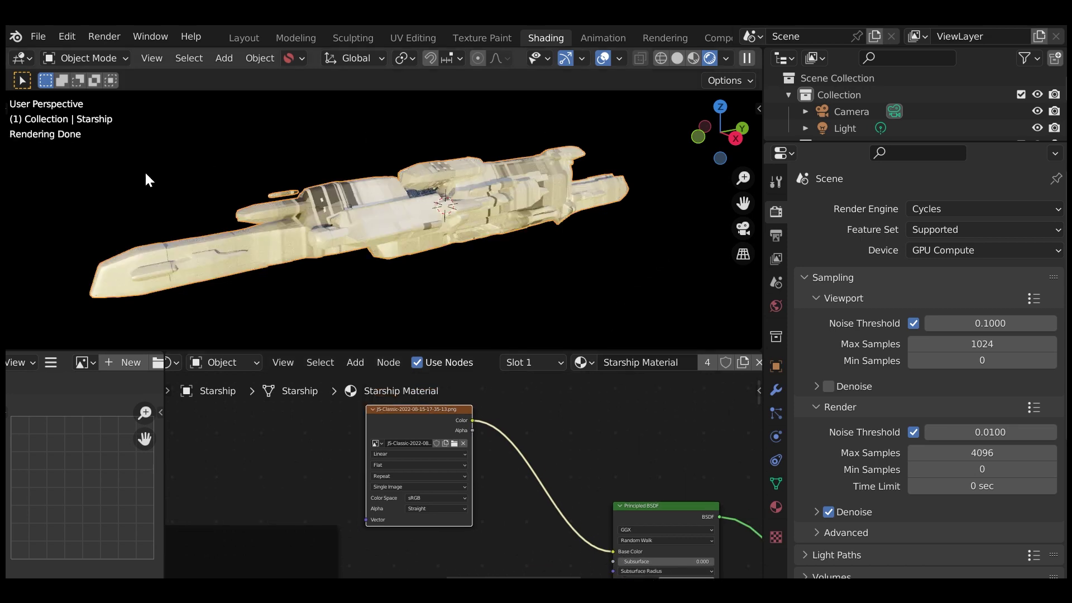
{"action": "middle_click_drag", "start_coordinate": [288, 486], "coordinate": [505, 467]}
- Add a Texture Coordinate node and feed its Object output into the image's Vector input
{"action": "key", "text": "shift+a"}
{"action": "mouse_move", "coordinate": [434, 450]}
{"action": "type", "text": "texture"}
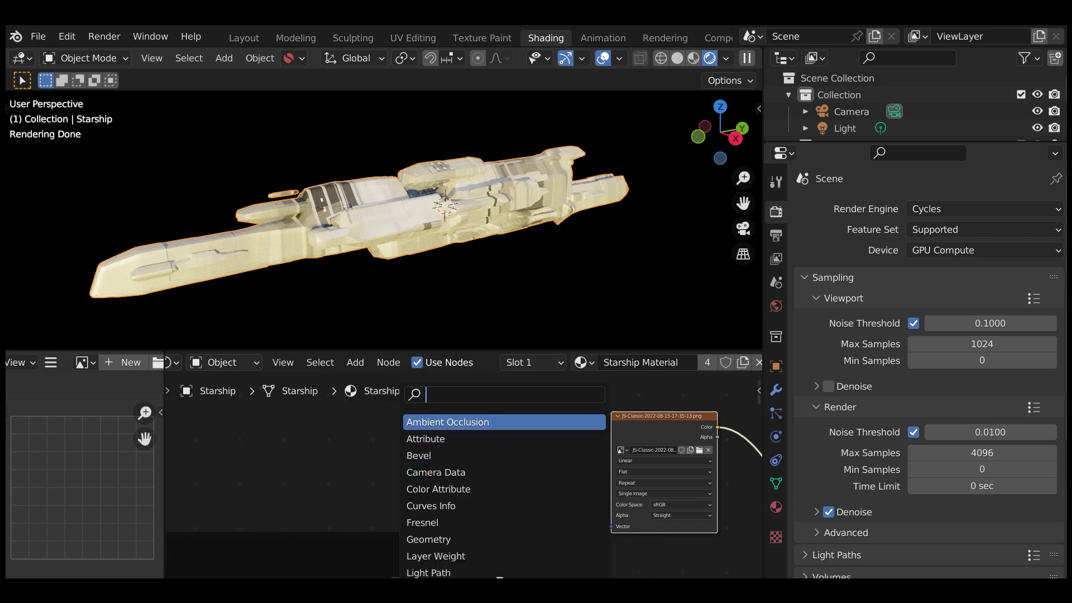
{"action": "type", "text": " co"}
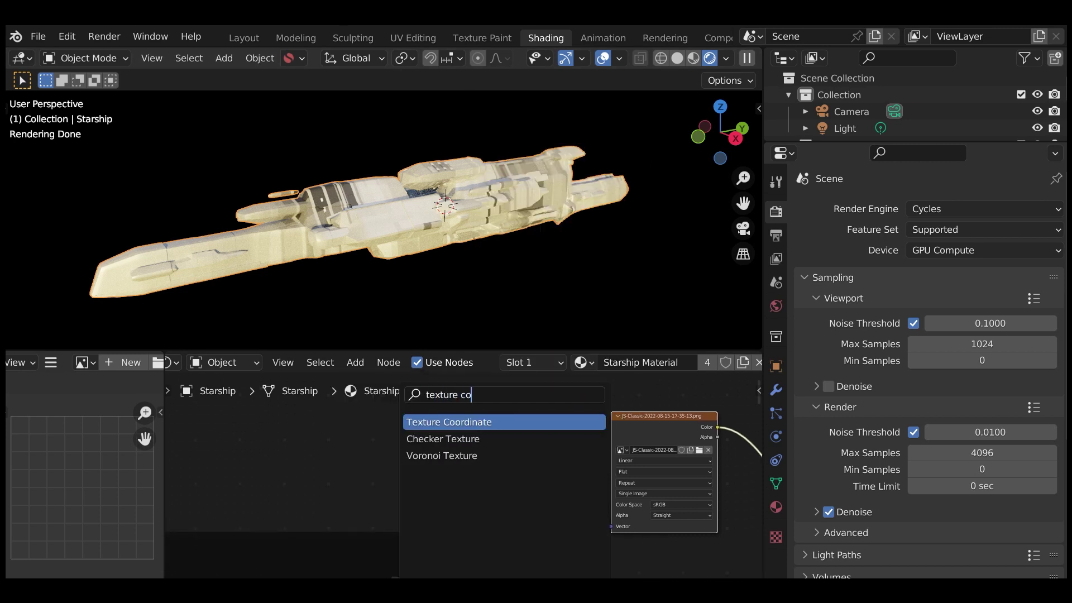
{"action": "key", "text": "Return"}
{"action": "left_click", "coordinate": [539, 451]}
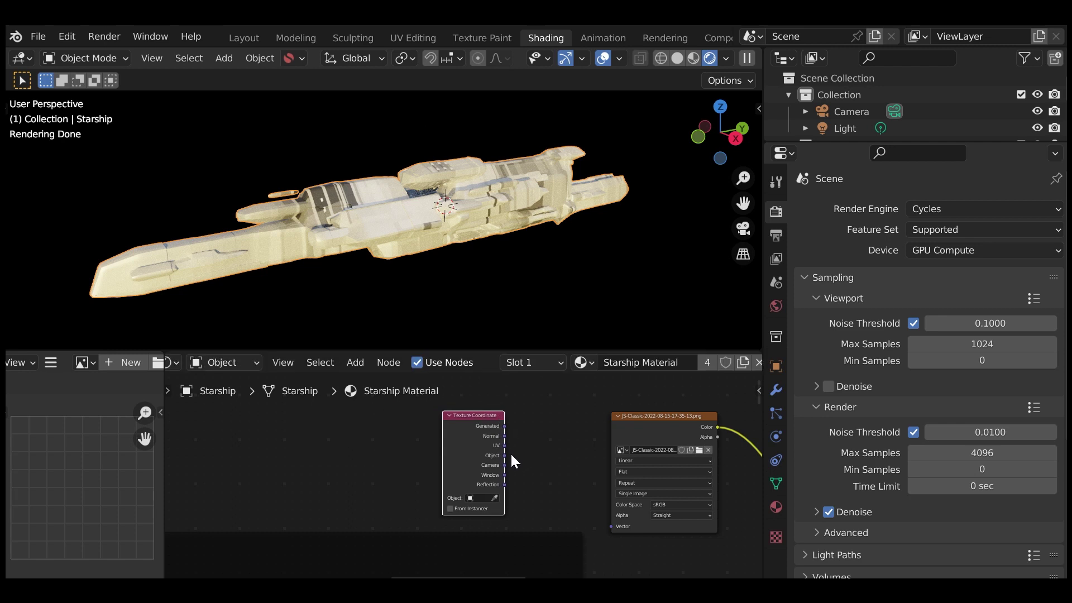
{"action": "left_click_drag", "start_coordinate": [504, 455], "coordinate": [609, 525]}
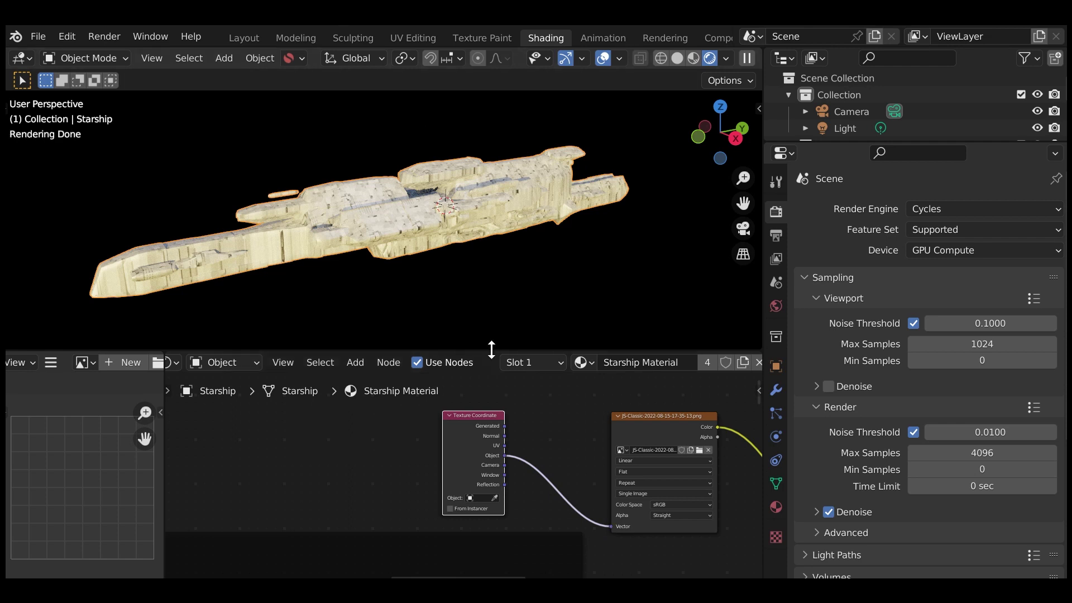
{"action": "left_click_drag", "start_coordinate": [491, 351], "coordinate": [491, 299]}
{"action": "key", "text": "g"}
{"action": "left_click", "coordinate": [233, 380]}
{"action": "left_click", "coordinate": [475, 386]}
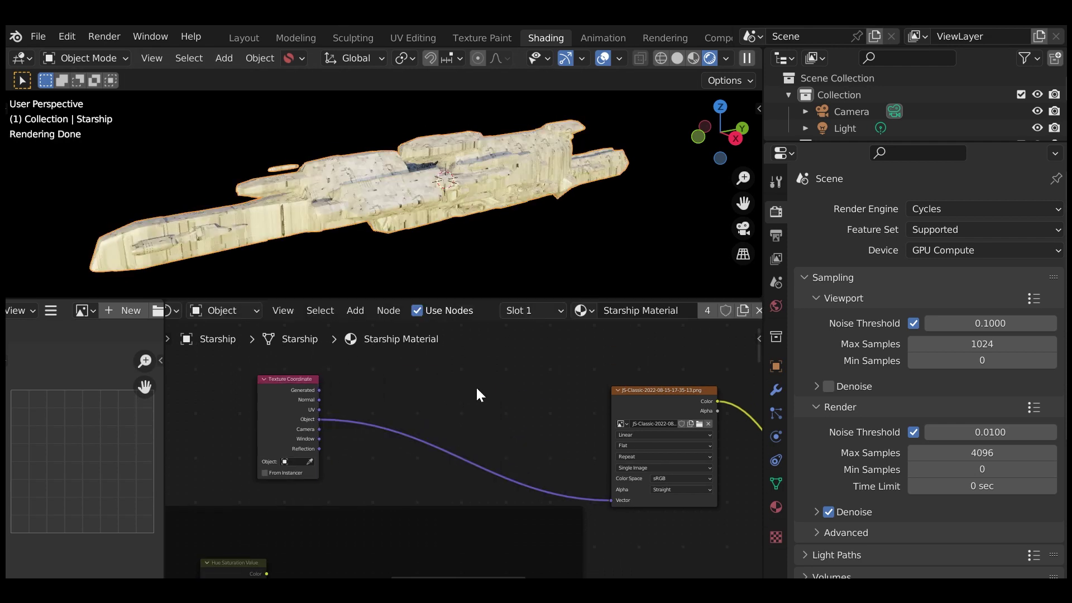
- Insert a Mapping node onto the coordinate-to-image link
{"action": "key", "text": "shift+a"}
{"action": "type", "text": "mapp"}
{"action": "key", "text": "Return"}
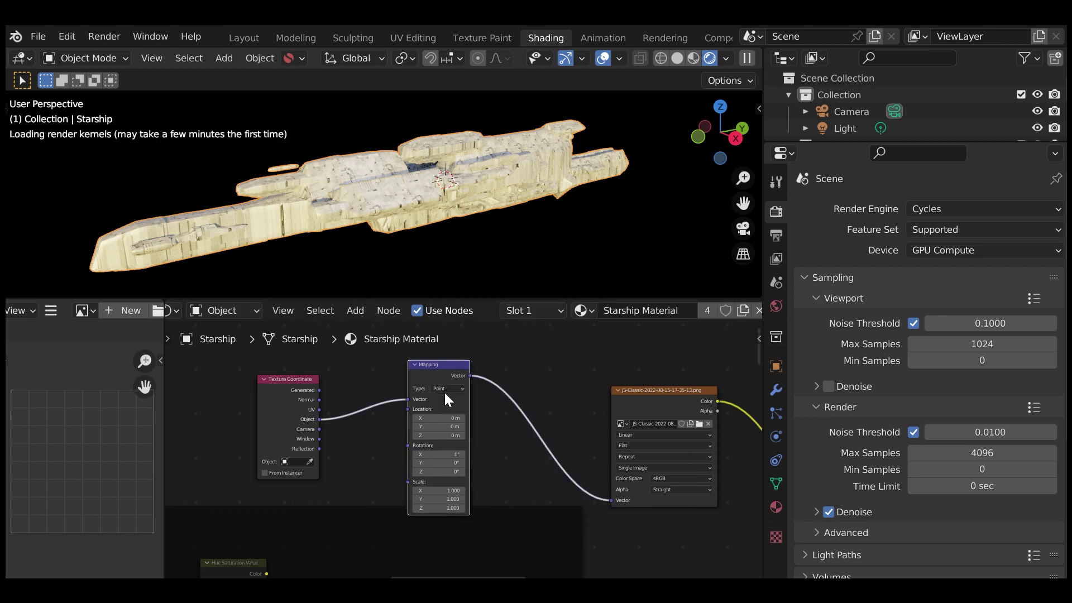
{"action": "left_click", "coordinate": [403, 378]}
- Insert a Vector Math node set to Absolute between Mapping and the image texture
{"action": "key", "text": "shift+a"}
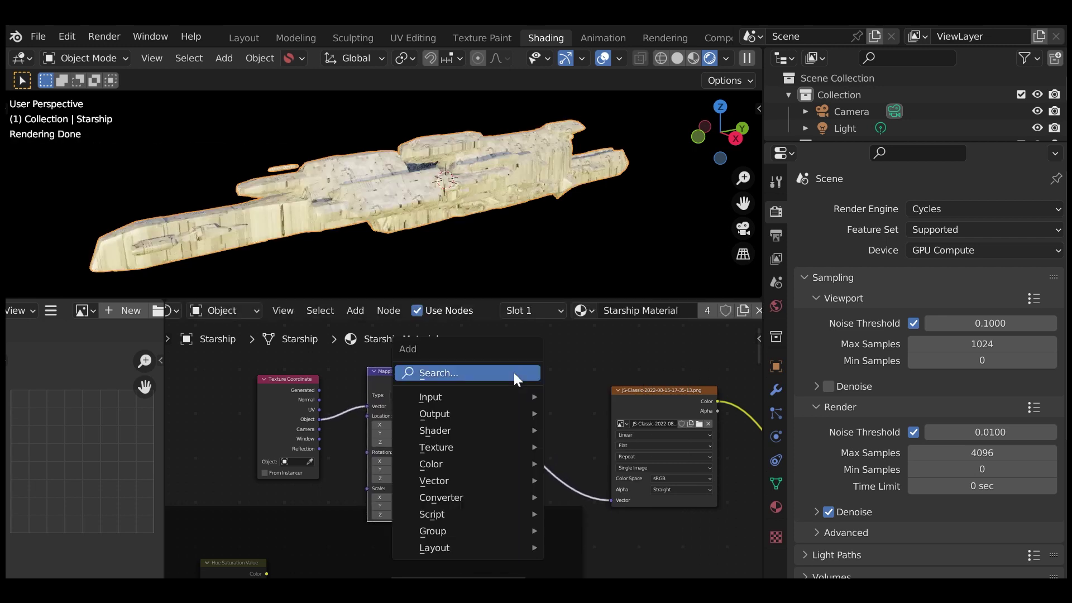
{"action": "left_click", "coordinate": [513, 373]}
{"action": "type", "text": "vect"}
{"action": "key", "text": "Return"}
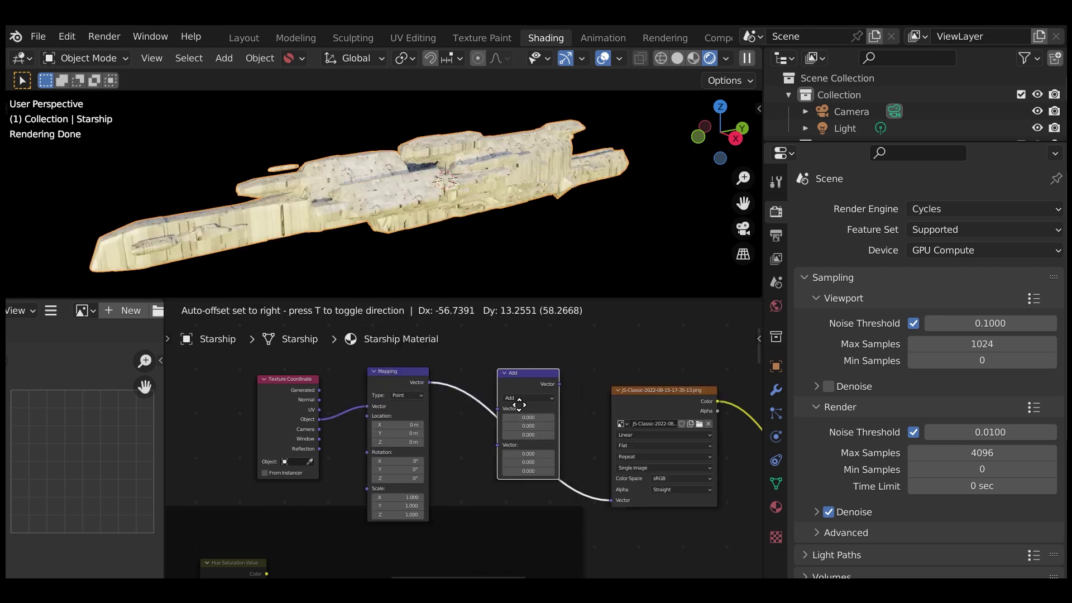
{"action": "left_click", "coordinate": [507, 403]}
{"action": "left_click", "coordinate": [506, 397]}
{"action": "left_click", "coordinate": [554, 422]}
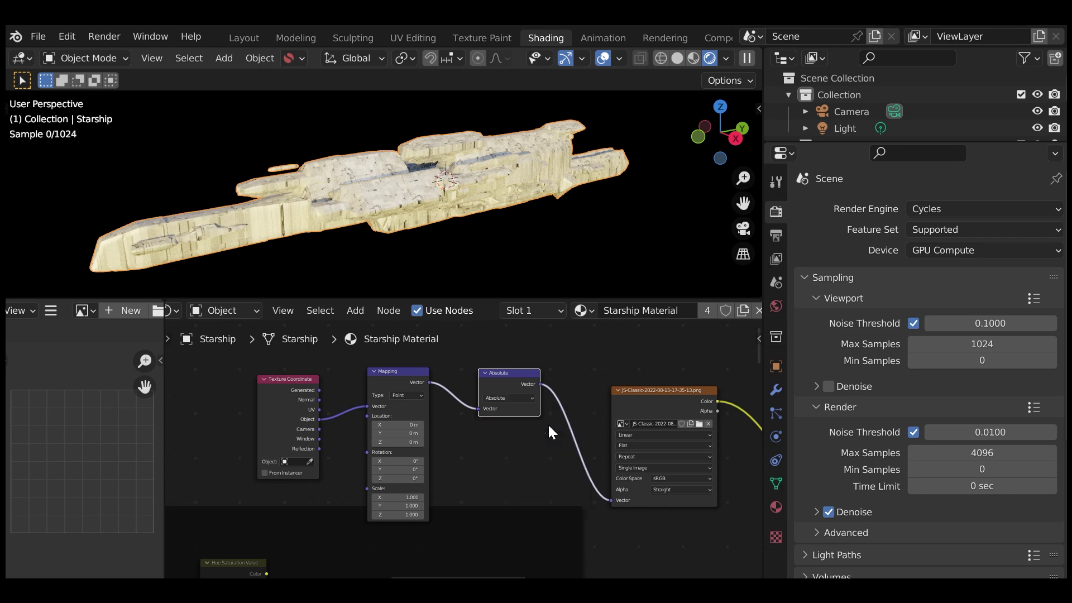
{"action": "left_click_drag", "start_coordinate": [525, 380], "coordinate": [535, 424]}
- Change the Image Texture projection from Flat to Box and inspect the evenly wrapped hull
{"action": "left_click", "coordinate": [652, 445]}
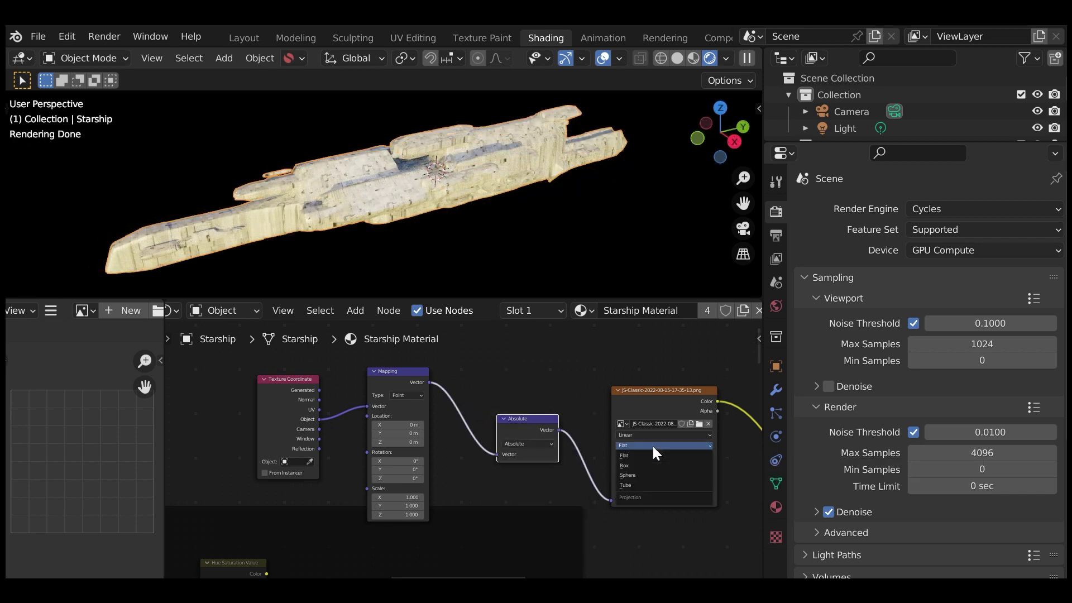
{"action": "left_click", "coordinate": [652, 464]}
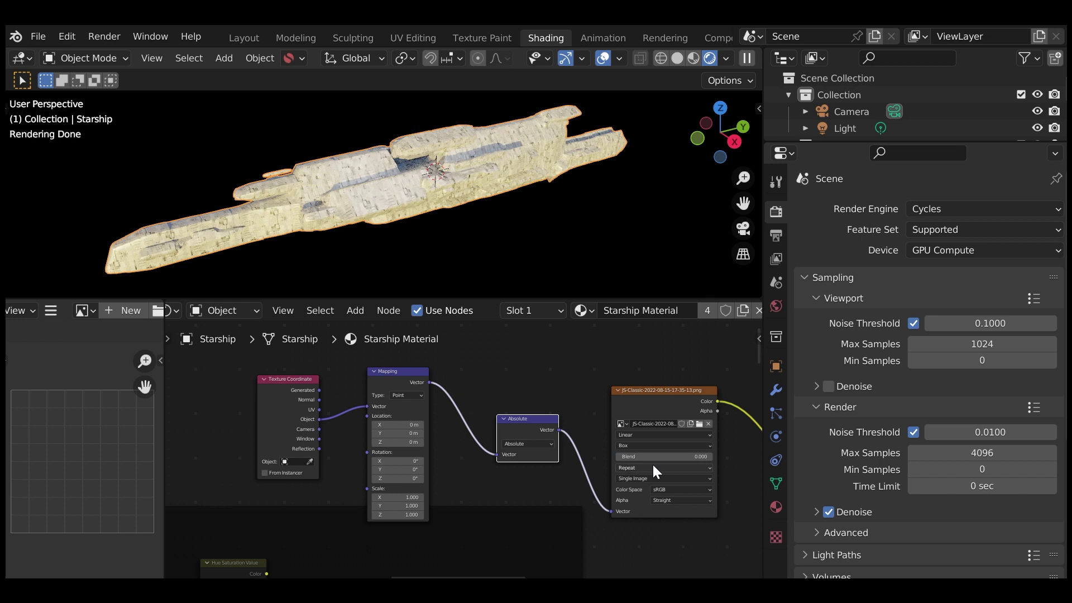
{"action": "scroll", "coordinate": [519, 217], "scroll_direction": "up", "scroll_amount": 5}
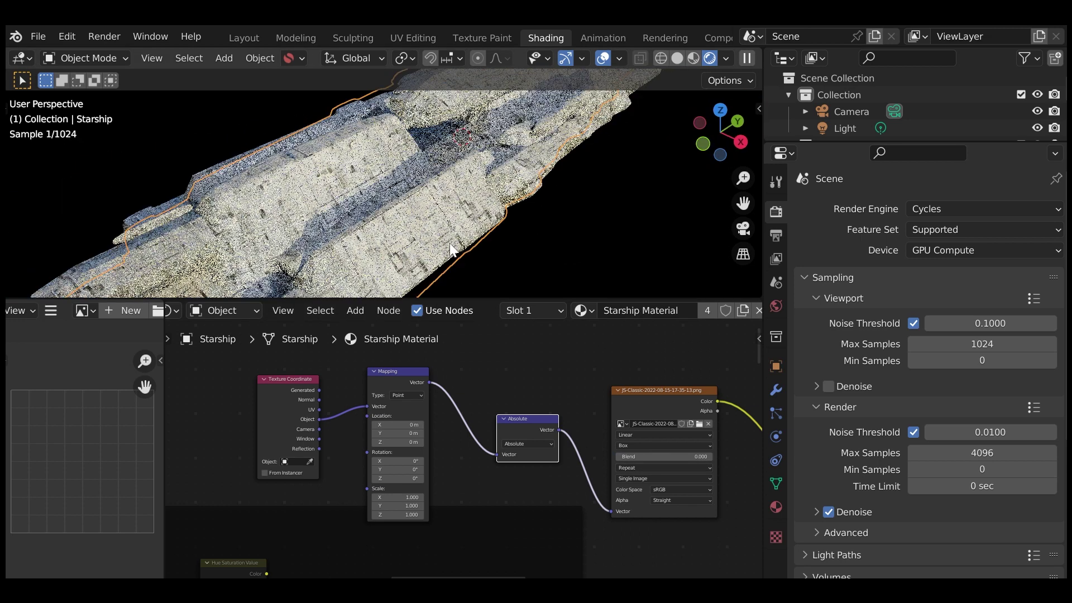
{"action": "middle_click_drag", "start_coordinate": [451, 250], "coordinate": [401, 237]}
{"action": "scroll", "coordinate": [400, 235], "scroll_direction": "down", "scroll_amount": 3}
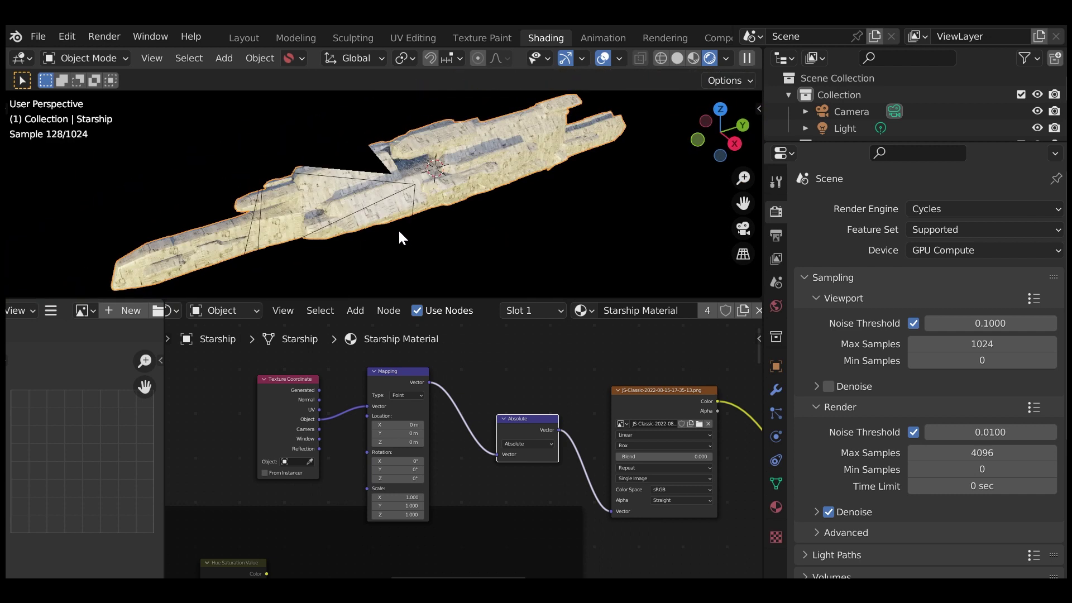
{"action": "scroll", "coordinate": [400, 233], "scroll_direction": "up", "scroll_amount": 4}
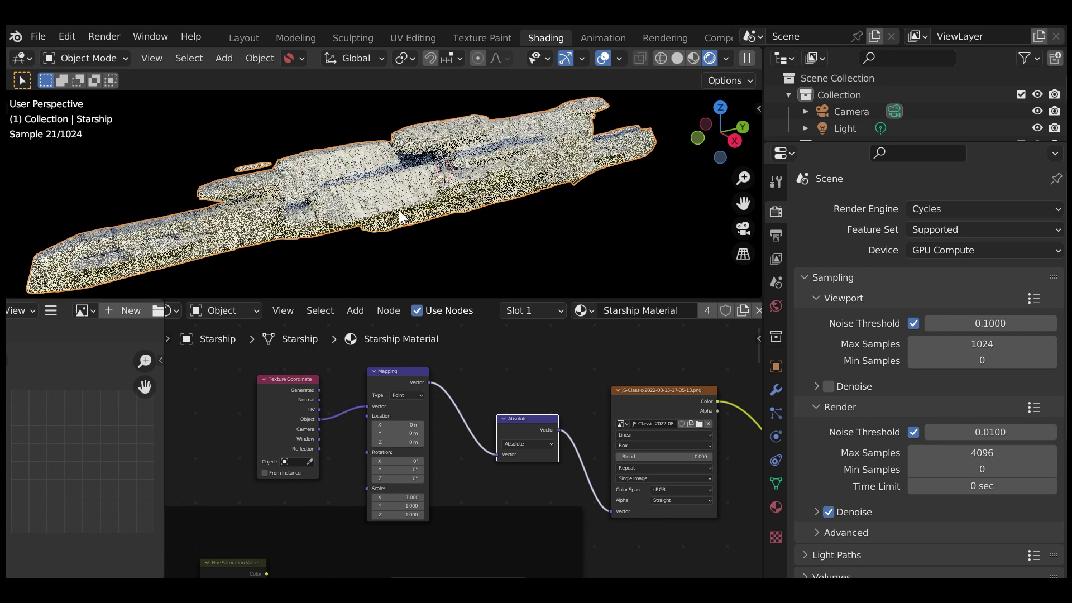
{"action": "scroll", "coordinate": [602, 460], "scroll_direction": "down", "scroll_amount": 3}
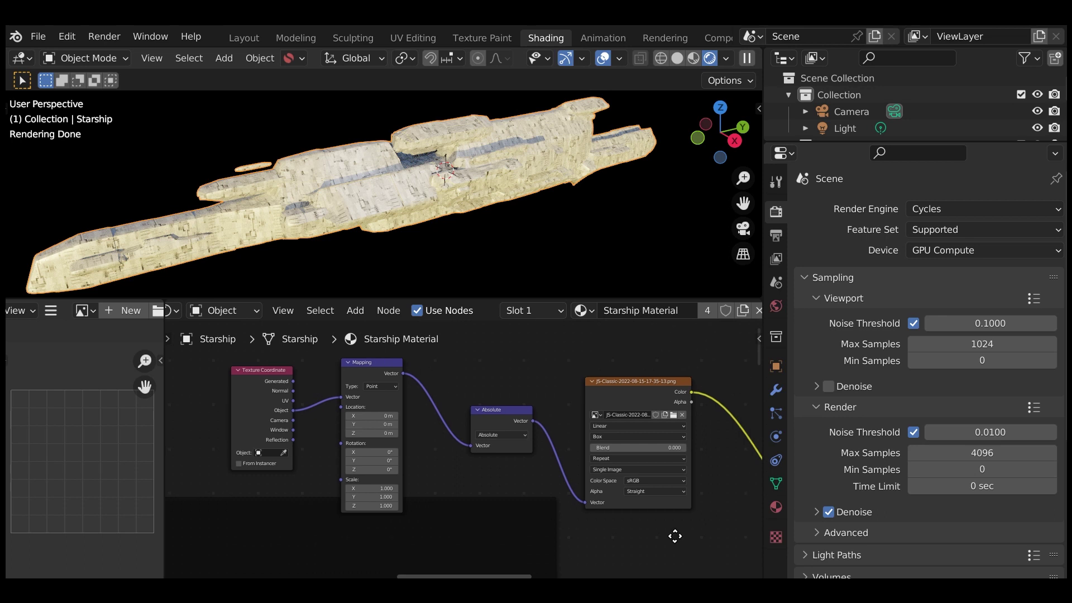
{"action": "middle_click_drag", "start_coordinate": [675, 536], "coordinate": [585, 498]}
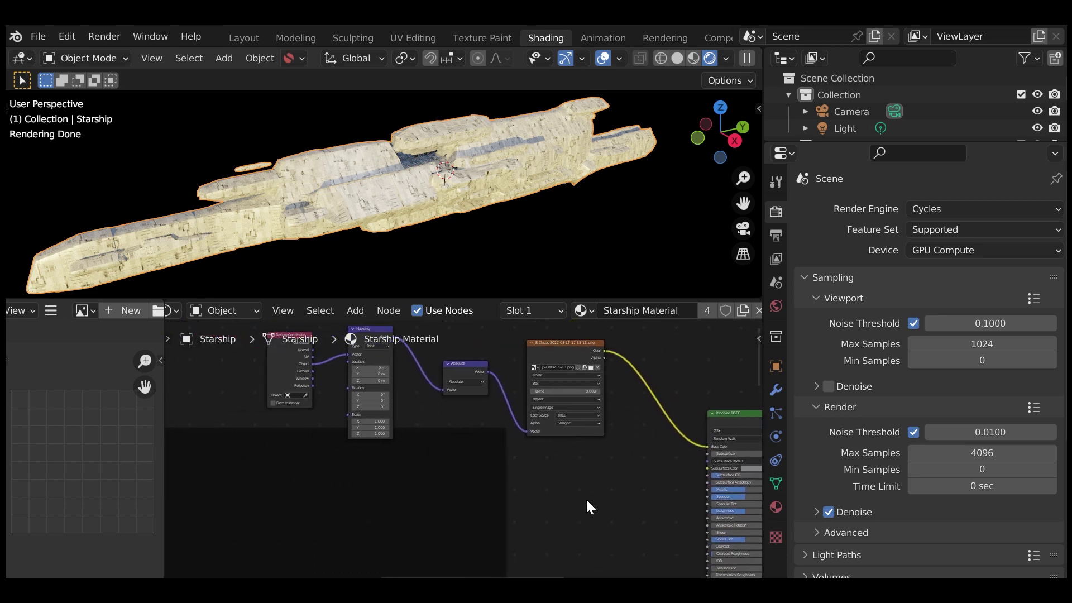
{"action": "scroll", "coordinate": [585, 498], "scroll_direction": "down", "scroll_amount": 2}
- Add a Mix node and insert it on the link between the image texture and the BSDF
{"action": "key", "text": "shift+a"}
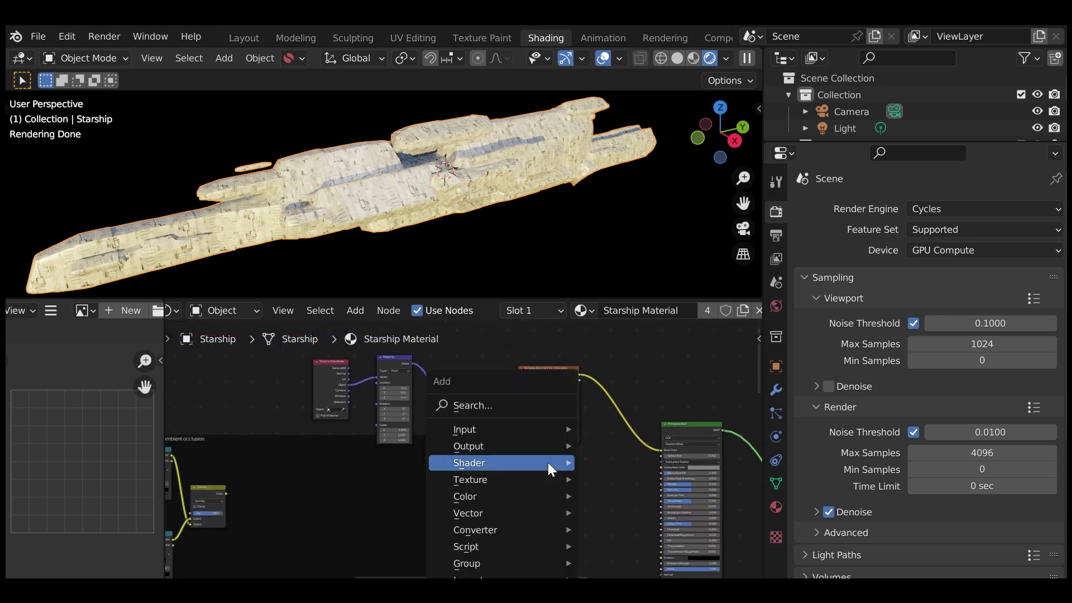
{"action": "left_click", "coordinate": [514, 411]}
{"action": "type", "text": "mix"}
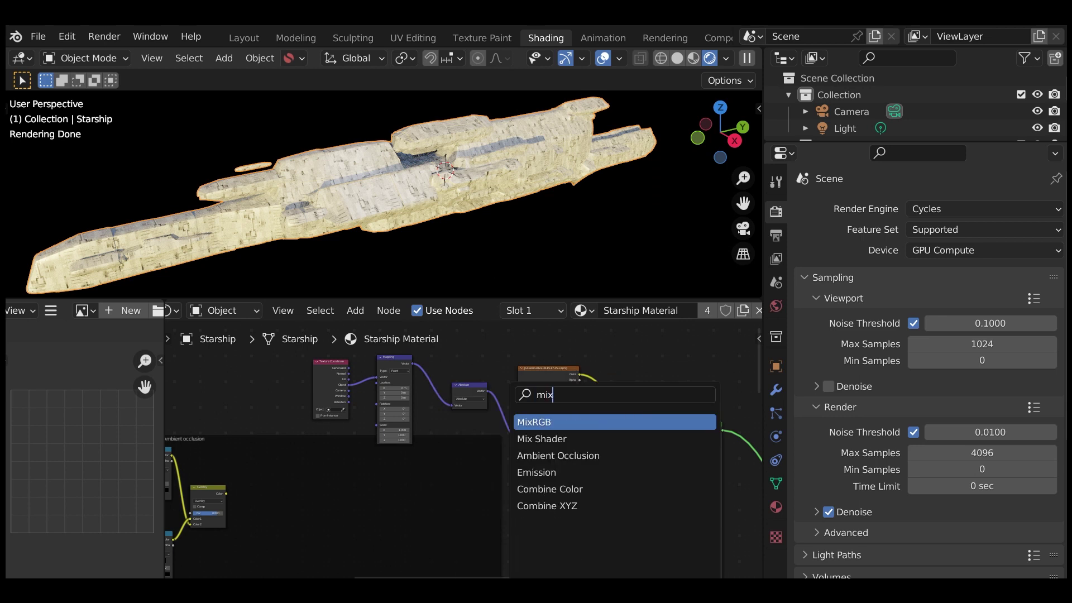
{"action": "key", "text": "Return"}
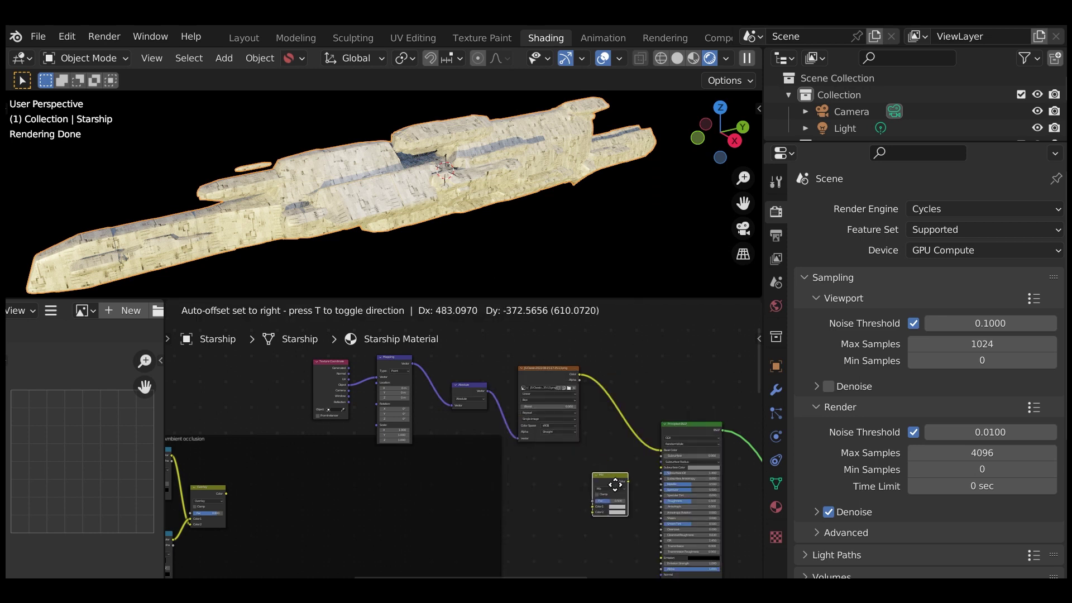
{"action": "left_click", "coordinate": [635, 427]}
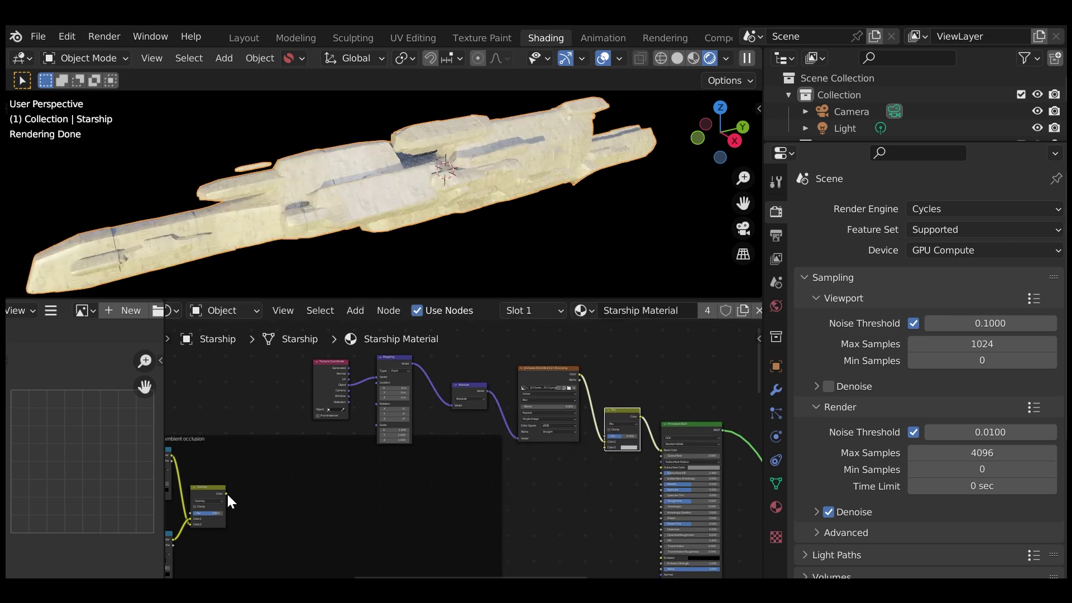
- Move the Overlay node beside the Mix node and set the Mix factor to 0.500
{"action": "left_click_drag", "start_coordinate": [212, 493], "coordinate": [605, 447]}
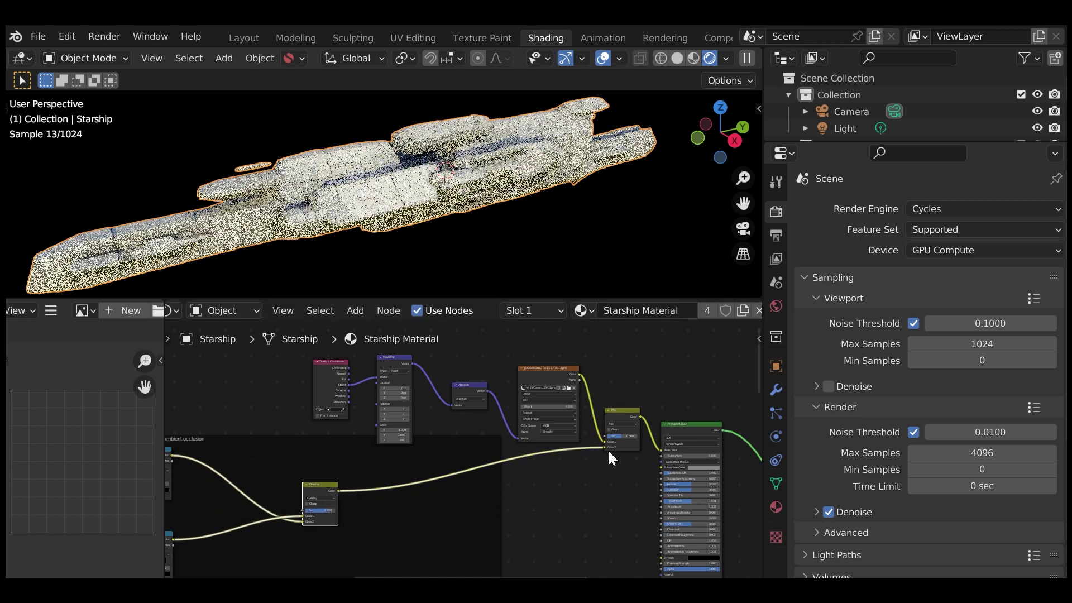
{"action": "scroll", "coordinate": [618, 468], "scroll_direction": "up", "scroll_amount": 5}
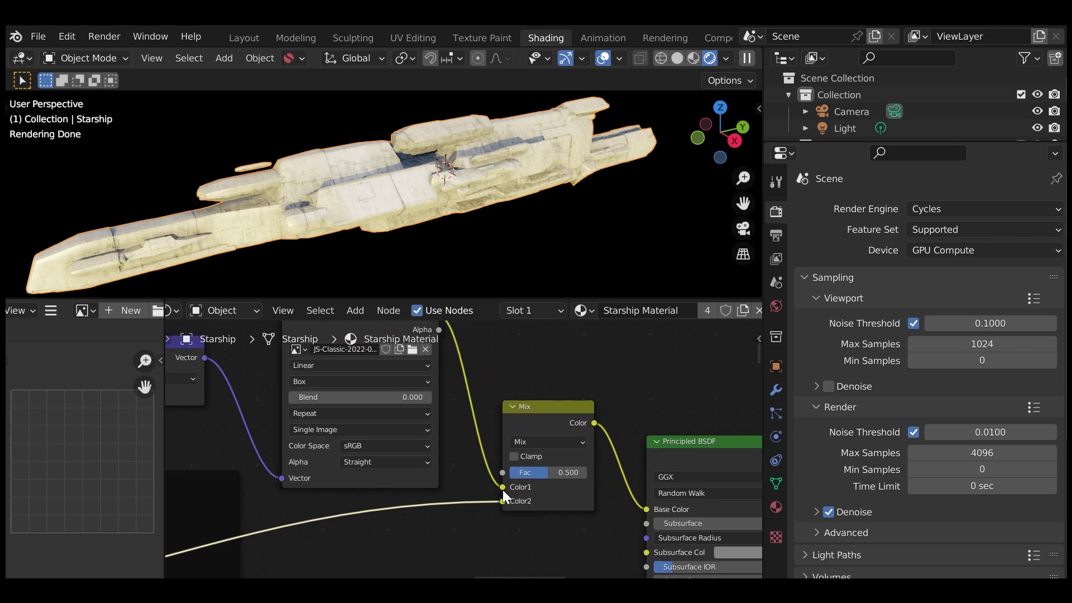
{"action": "scroll", "coordinate": [503, 490], "scroll_direction": "up", "scroll_amount": 1}
{"action": "left_click_drag", "start_coordinate": [549, 475], "coordinate": [562, 474]}
{"action": "scroll", "coordinate": [577, 535], "scroll_direction": "down", "scroll_amount": 3}
{"action": "middle_click_drag", "start_coordinate": [486, 534], "coordinate": [614, 483]}
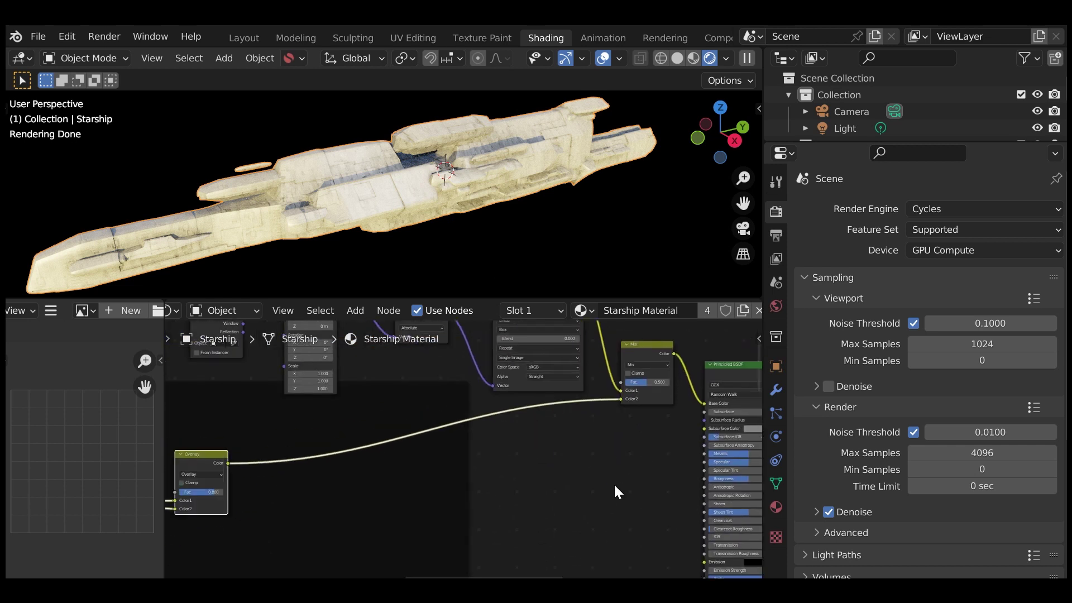
- Add a Bump node fed by the image colour into Height, its Normal going to the shader's Normal
{"action": "key", "text": "shift+a"}
{"action": "left_click", "coordinate": [505, 405]}
{"action": "type", "text": "bum"}
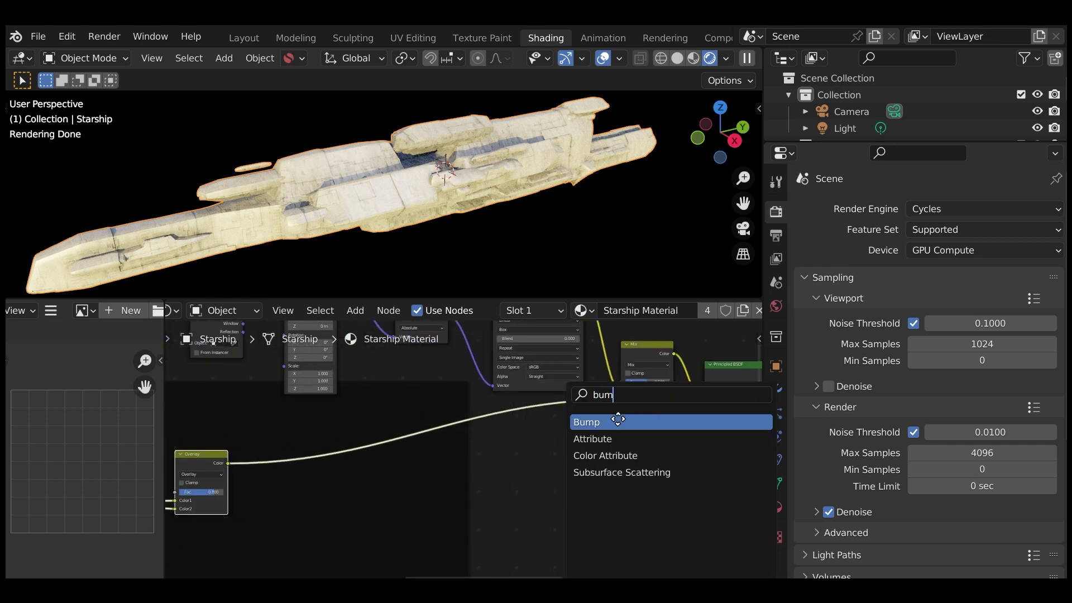
{"action": "key", "text": "Return"}
{"action": "left_click", "coordinate": [661, 490]}
{"action": "scroll", "coordinate": [581, 435], "scroll_direction": "up", "scroll_amount": 2, "text": "shift"}
{"action": "left_click_drag", "start_coordinate": [578, 336], "coordinate": [604, 509]}
{"action": "left_click_drag", "start_coordinate": [657, 472], "coordinate": [698, 449]}
- Connect the image texture colour to the Principled BSDF Roughness input
{"action": "scroll", "coordinate": [438, 189], "scroll_direction": "up", "scroll_amount": 5}
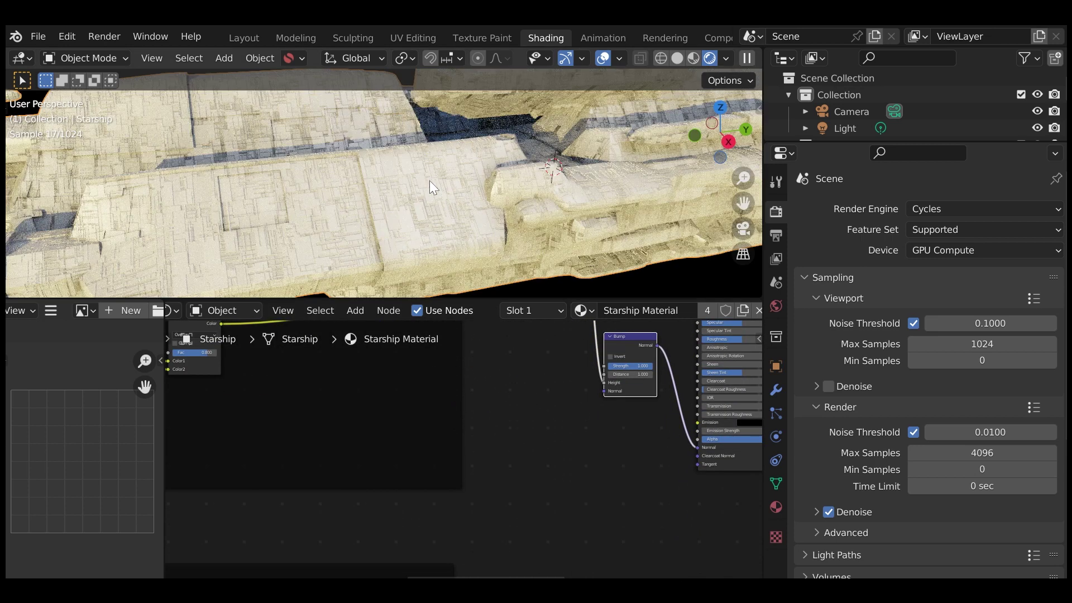
{"action": "middle_click_drag", "start_coordinate": [430, 180], "coordinate": [479, 182]}
{"action": "middle_click_drag", "start_coordinate": [545, 314], "coordinate": [434, 484]}
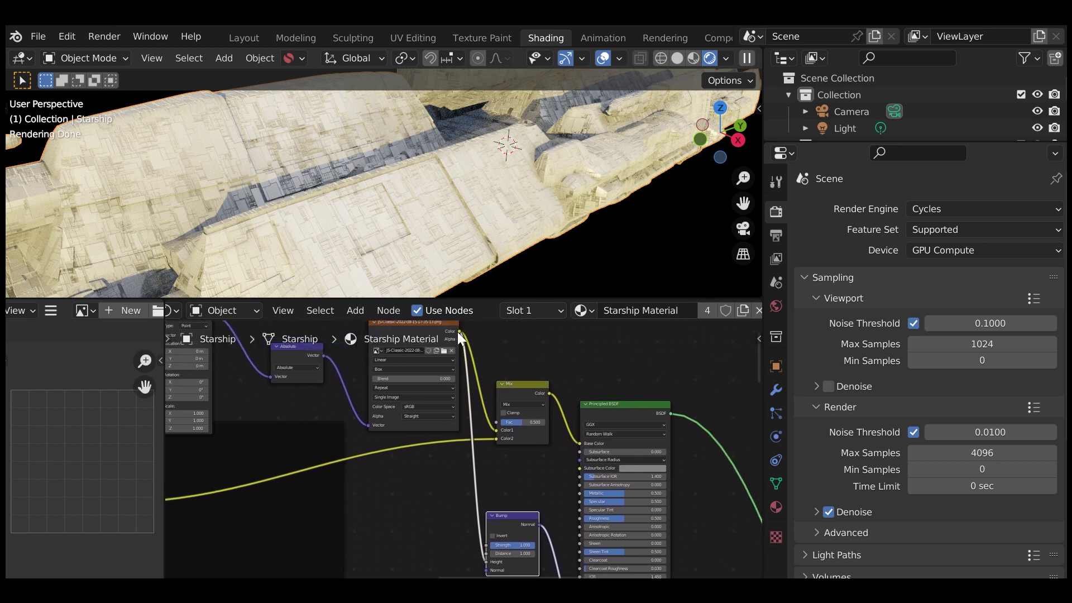
{"action": "left_click_drag", "start_coordinate": [459, 332], "coordinate": [579, 518]}
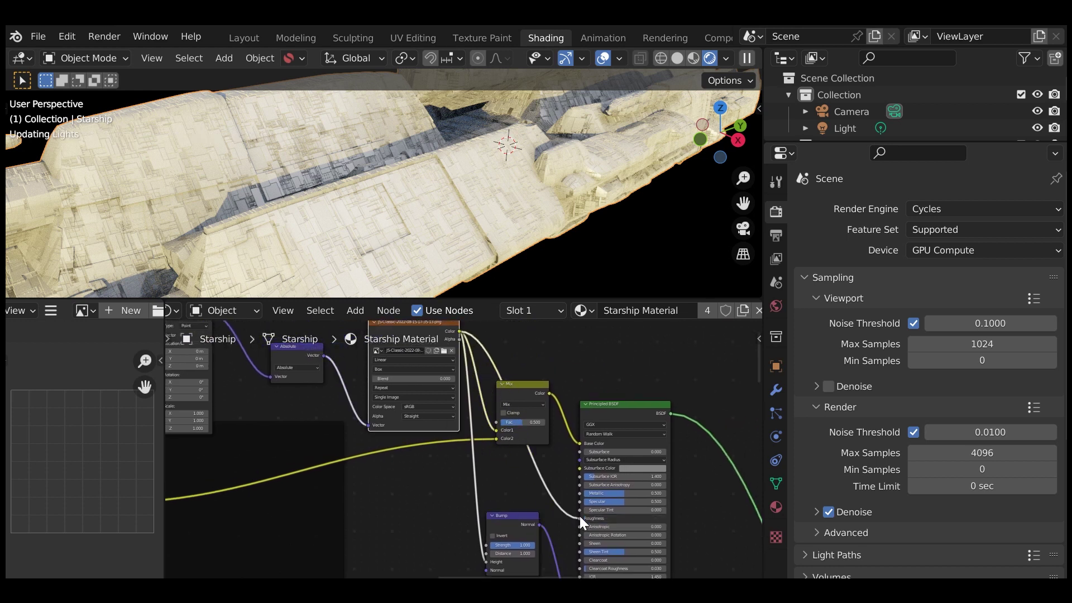
{"action": "middle_click_drag", "start_coordinate": [537, 245], "coordinate": [547, 207]}
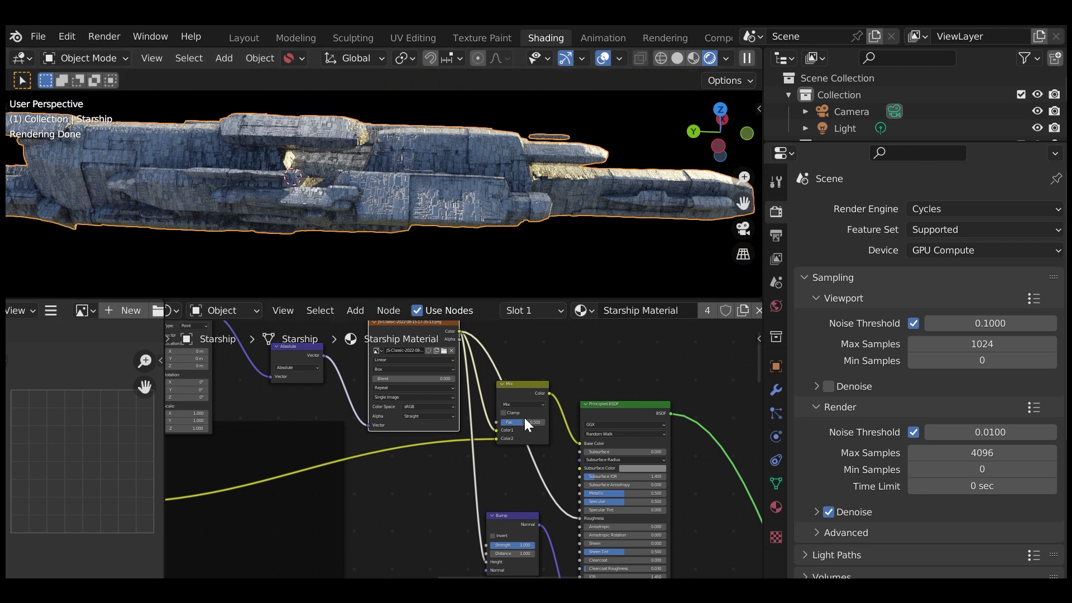
- Set Mix factor 0.600 and Bump strength 0.472, then unmute the Windows lighting node
{"action": "left_click_drag", "start_coordinate": [524, 422], "coordinate": [530, 422]}
{"action": "mouse_move", "coordinate": [510, 545]}
{"action": "left_mouse_down"}
{"action": "mouse_move", "coordinate": [497, 545]}
{"action": "mouse_move", "coordinate": [510, 544]}
{"action": "left_mouse_up"}
{"action": "middle_click_drag", "start_coordinate": [685, 558], "coordinate": [414, 407]}
{"action": "scroll", "coordinate": [447, 455], "scroll_direction": "up", "scroll_amount": 4}
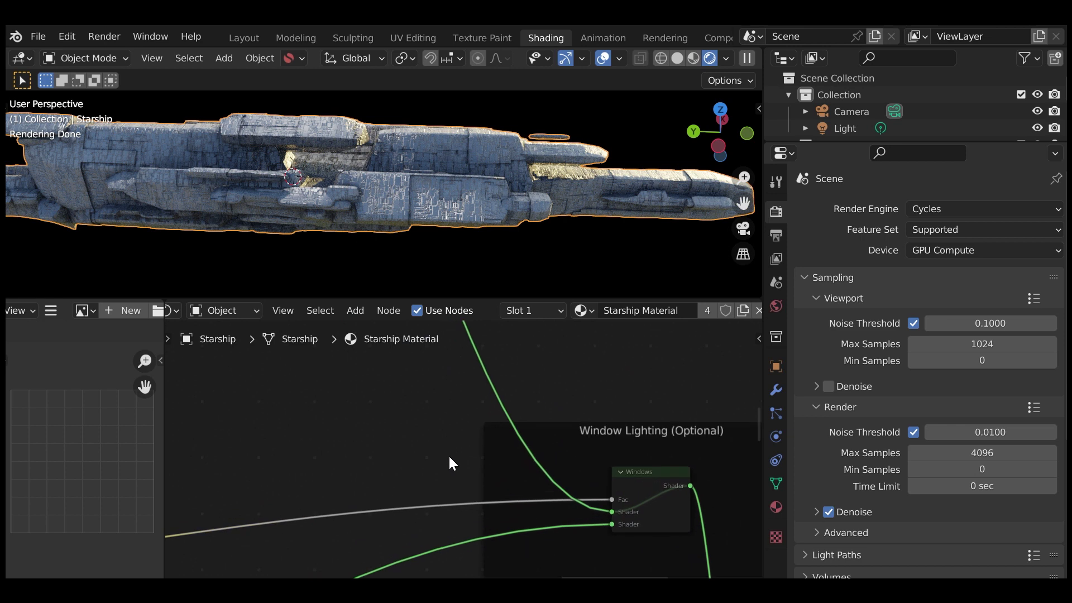
{"action": "left_click", "coordinate": [491, 432]}
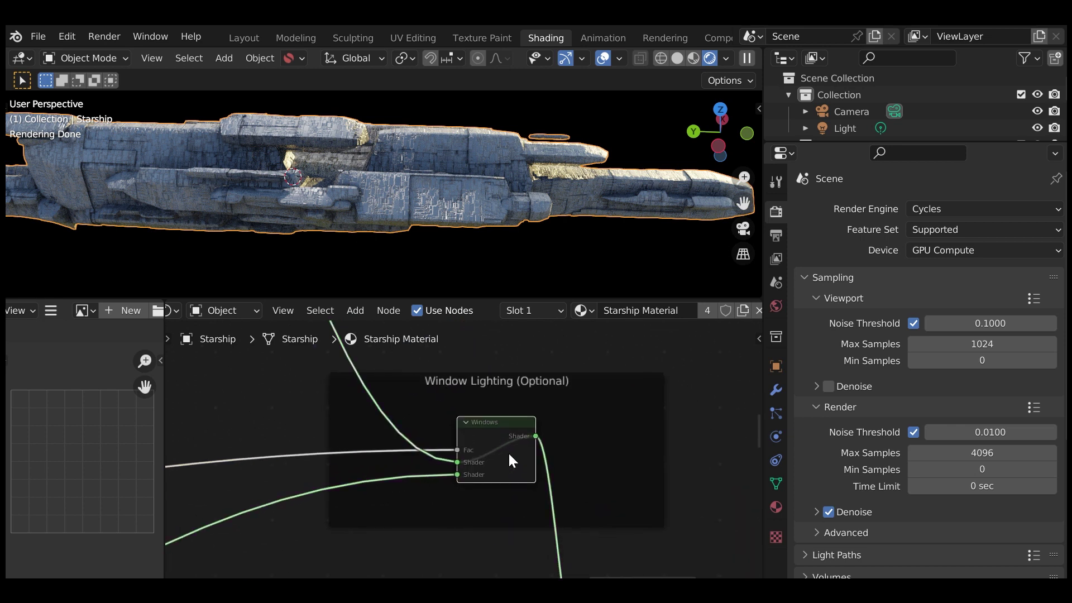
{"action": "key", "text": "m"}
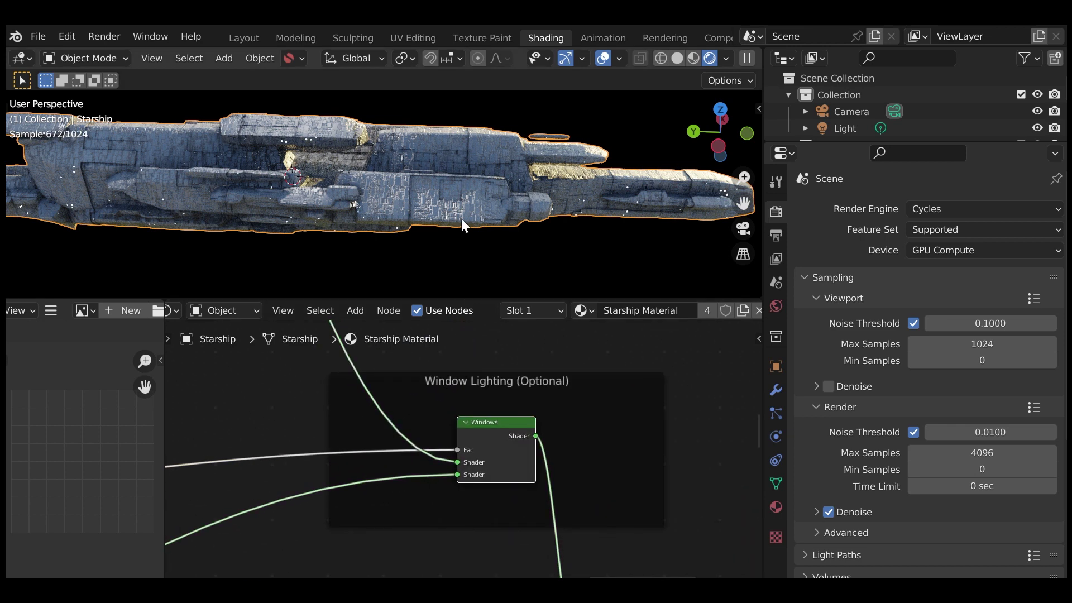
{"action": "middle_click_drag", "start_coordinate": [461, 219], "coordinate": [333, 197]}
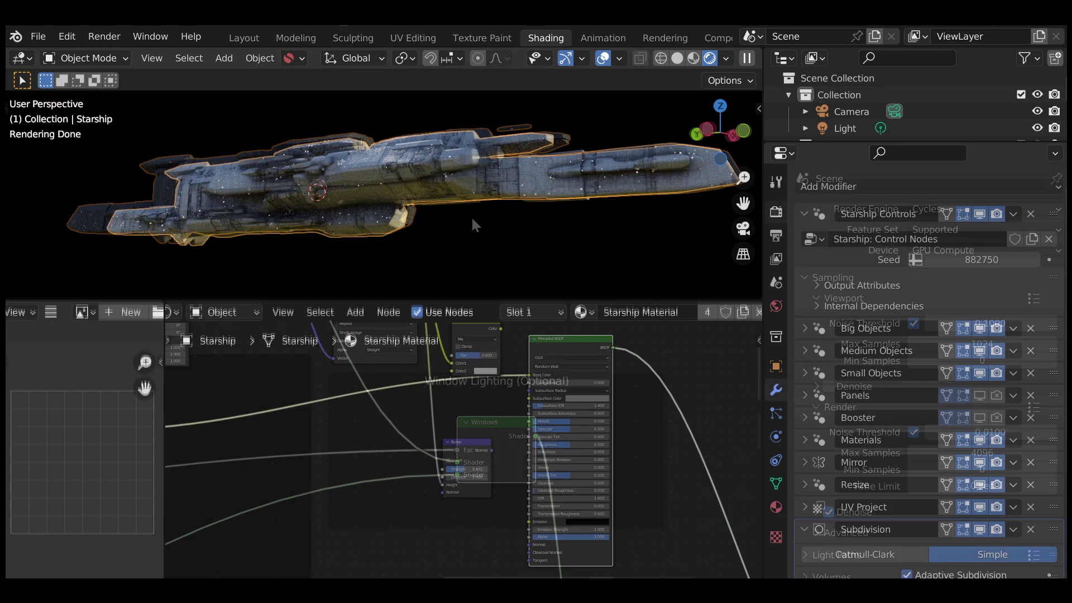
- Enlarge the 3D viewport over the node editor and orbit to a diagonal view of the starship
{"action": "left_click_drag", "start_coordinate": [494, 305], "coordinate": [458, 443]}
{"action": "scroll", "coordinate": [451, 311], "scroll_direction": "up", "scroll_amount": 2}
{"action": "middle_click_drag", "start_coordinate": [493, 377], "coordinate": [302, 294]}
{"action": "scroll", "coordinate": [407, 318], "scroll_direction": "up", "scroll_amount": 2}
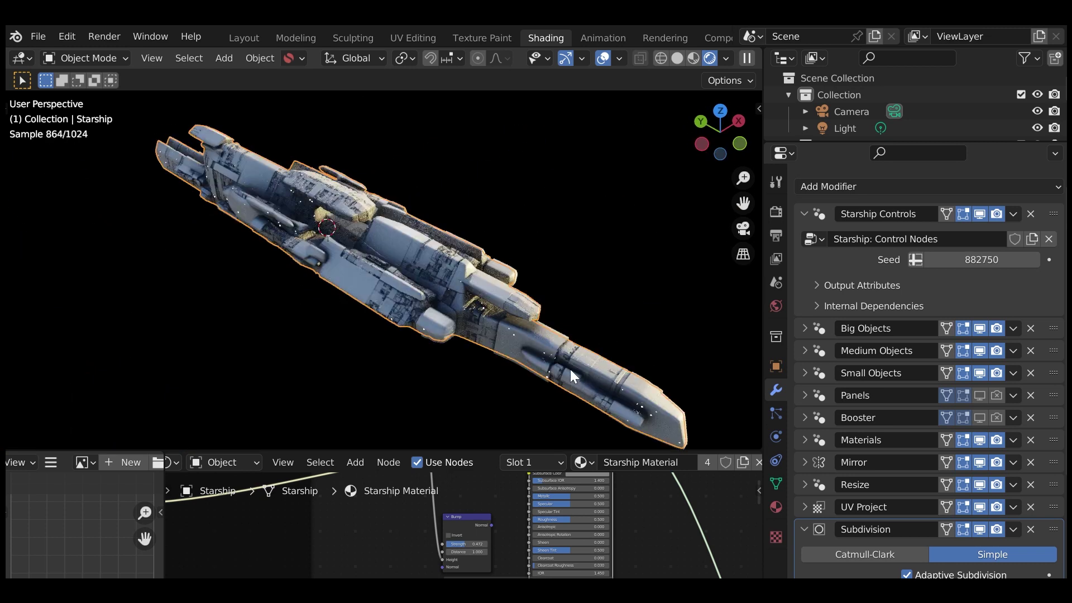
{"action": "middle_click_drag", "start_coordinate": [571, 370], "coordinate": [573, 351]}
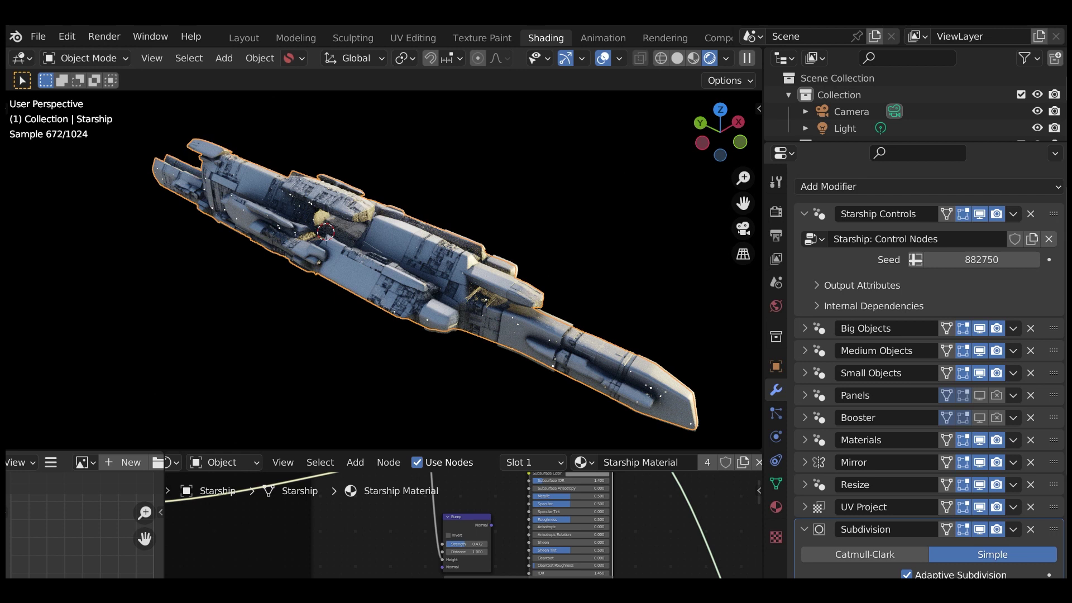